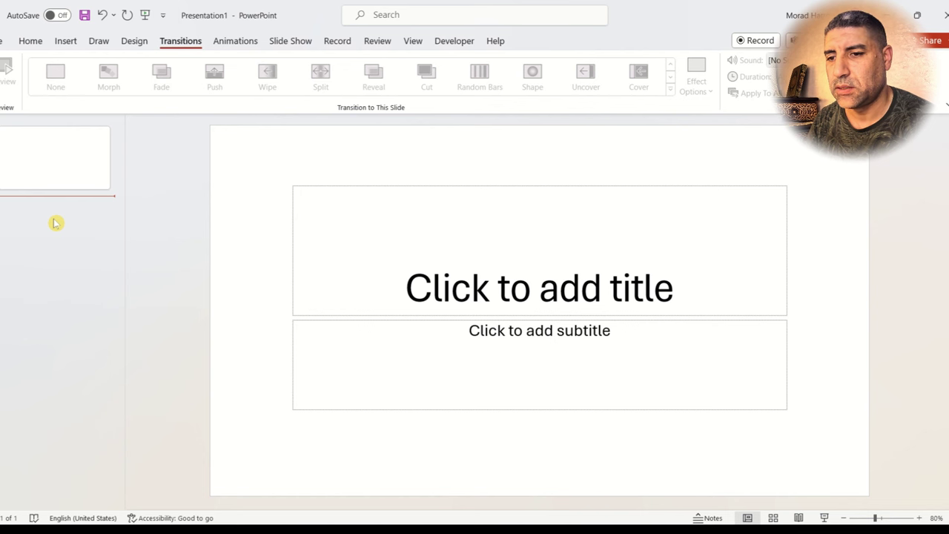
- Add a second slide and insert the glowing embers stock photo from a 'FIRE' search
{"action": "right_click", "coordinate": [56, 223]}
{"action": "left_click", "coordinate": [89, 272]}
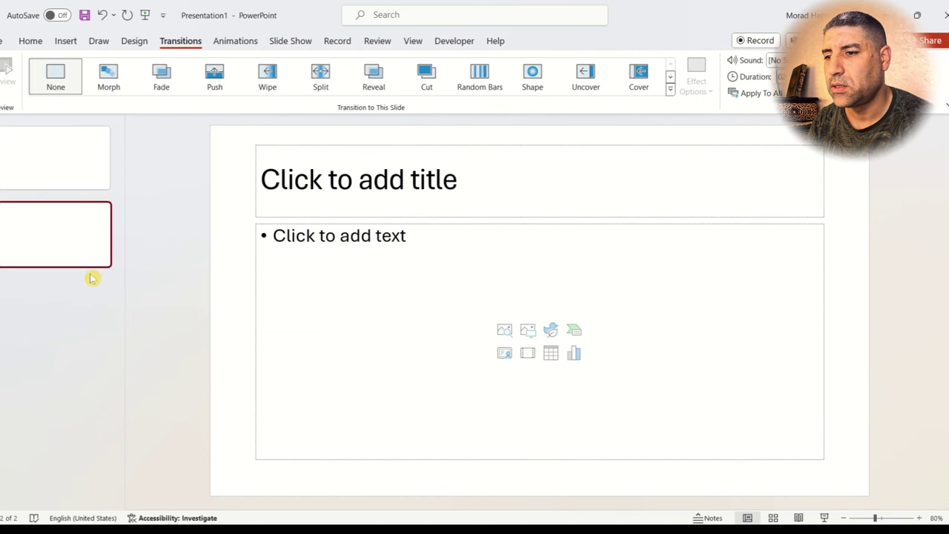
{"action": "left_click", "coordinate": [505, 332]}
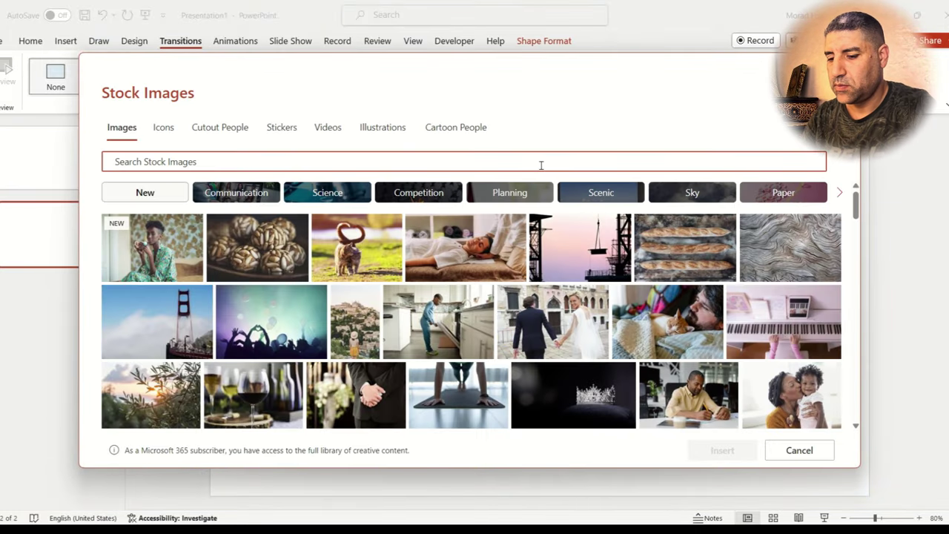
{"action": "type", "text": "FIRE"}
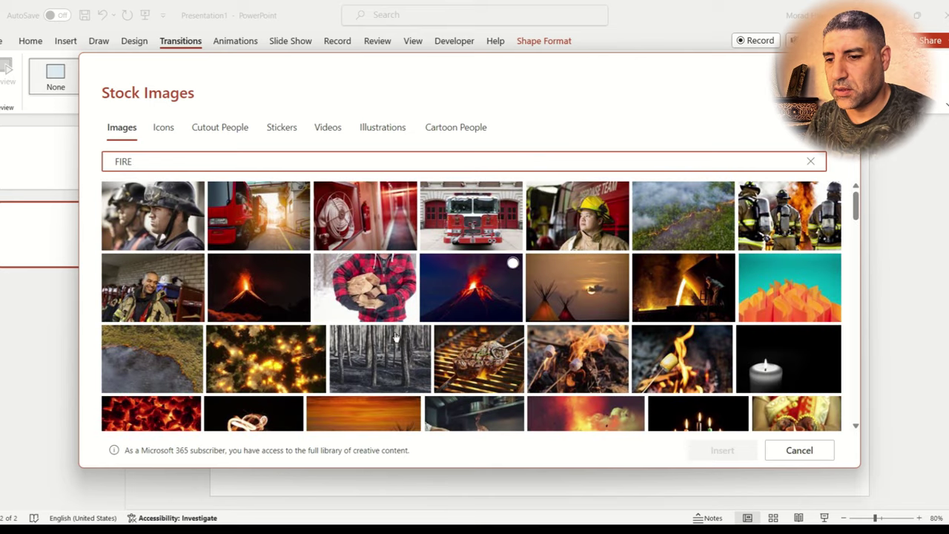
{"action": "left_click", "coordinate": [155, 410]}
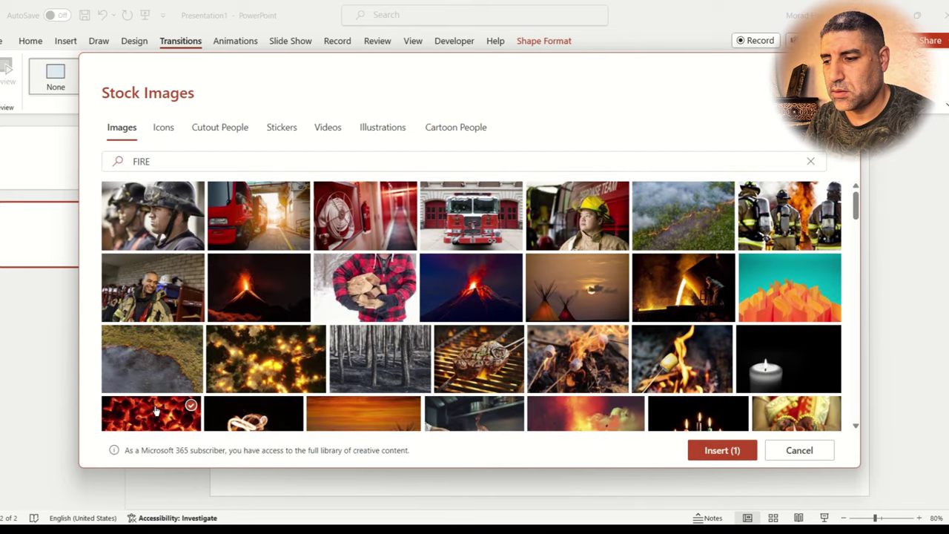
{"action": "left_click", "coordinate": [714, 450]}
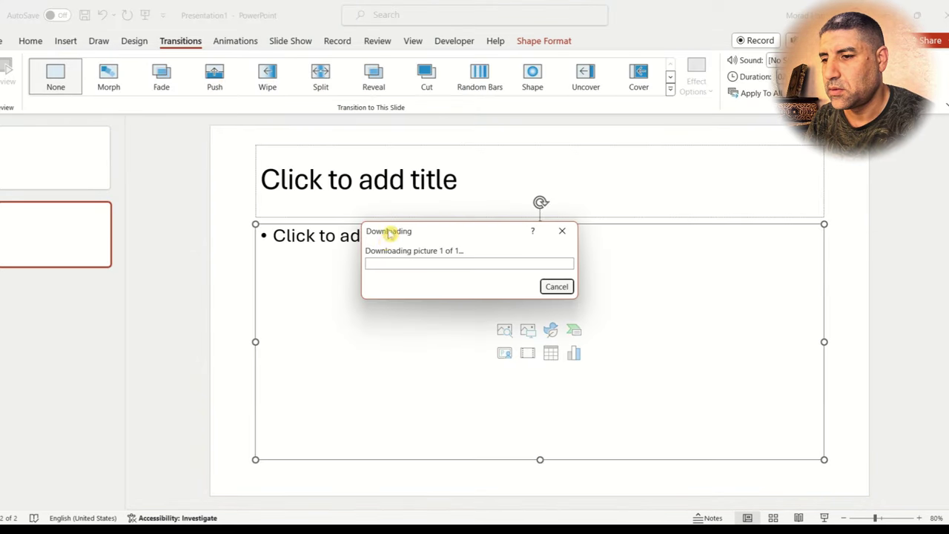
- Delete the empty title placeholder, then move and resize the embers photo to cover slide 2
{"action": "left_click", "coordinate": [281, 221]}
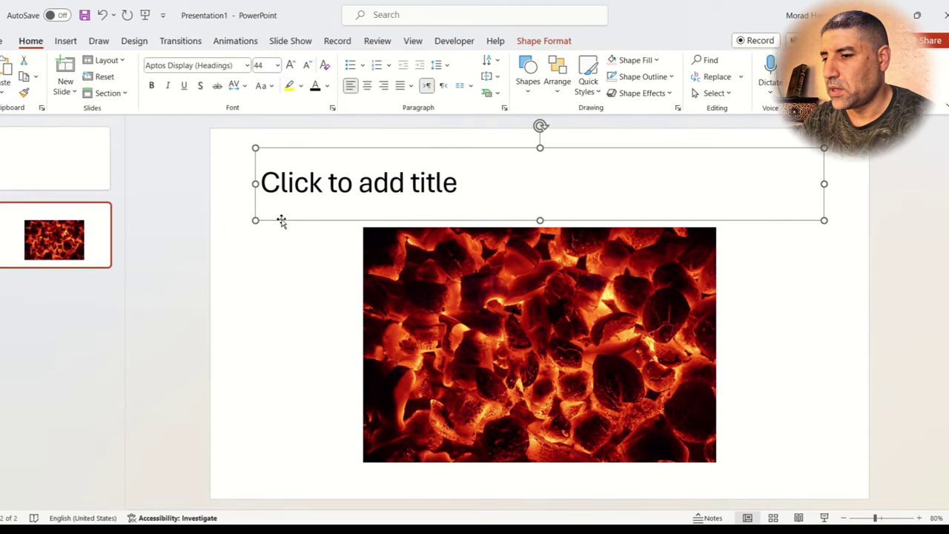
{"action": "key", "text": "Delete"}
{"action": "left_click_drag", "start_coordinate": [447, 273], "coordinate": [295, 178]}
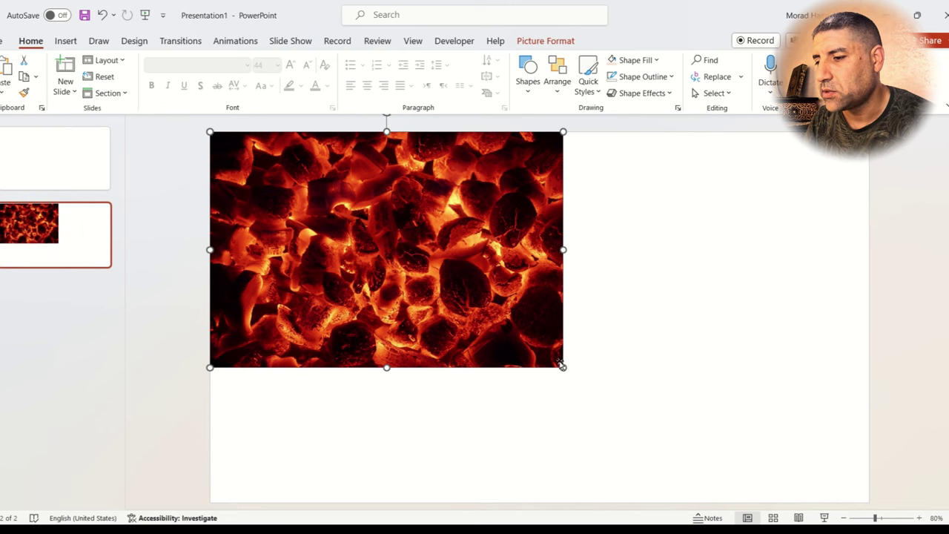
{"action": "left_click_drag", "start_coordinate": [564, 367], "coordinate": [671, 499]}
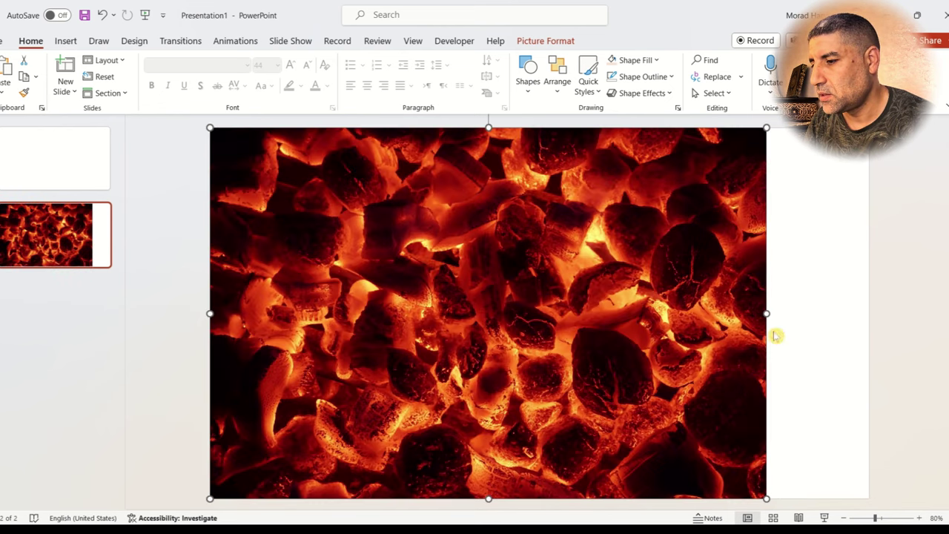
{"action": "left_click_drag", "start_coordinate": [768, 314], "coordinate": [869, 313]}
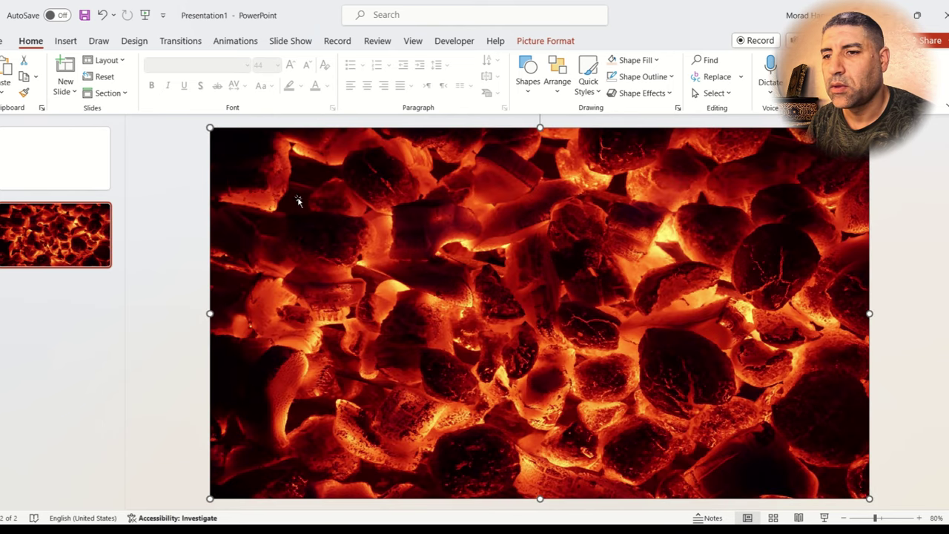
{"action": "left_click", "coordinate": [65, 40]}
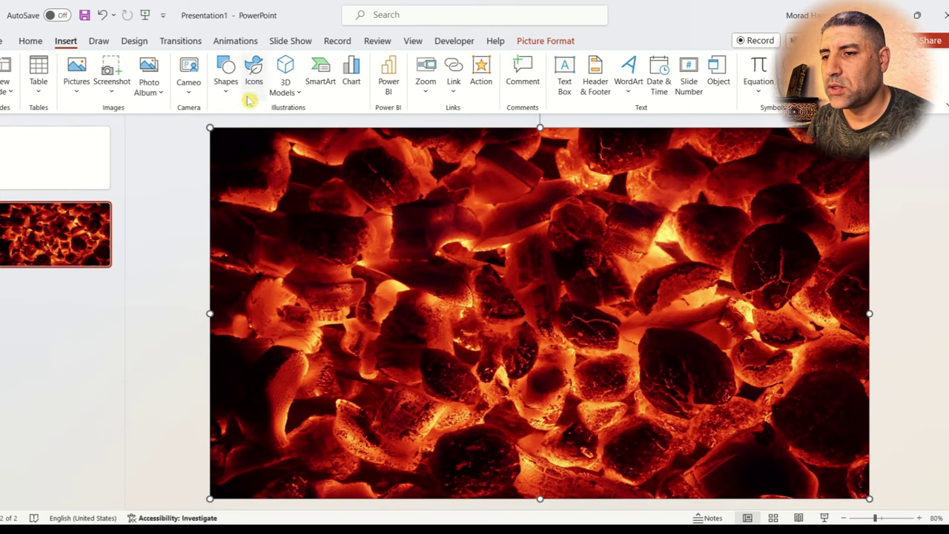
- Draw a rectangle covering the entire embers photo
{"action": "left_click", "coordinate": [225, 90]}
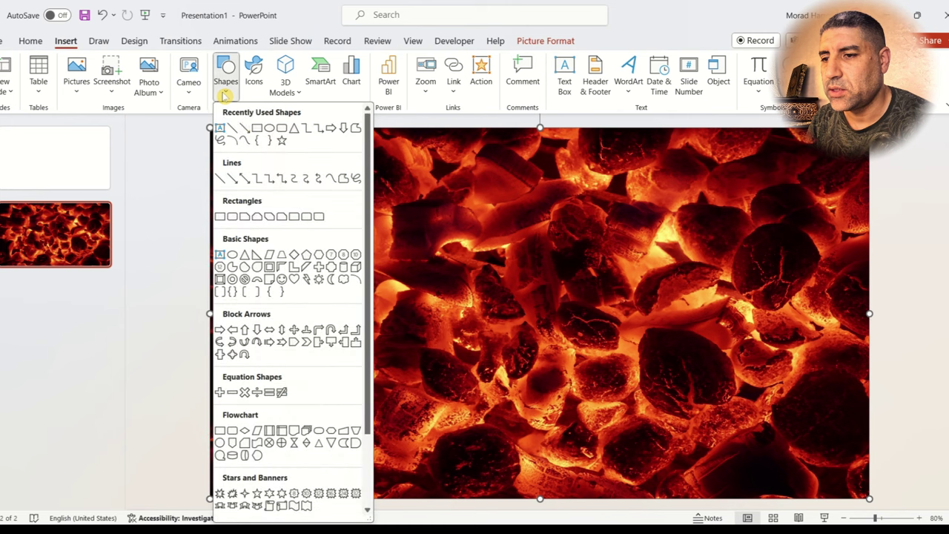
{"action": "left_click", "coordinate": [257, 131]}
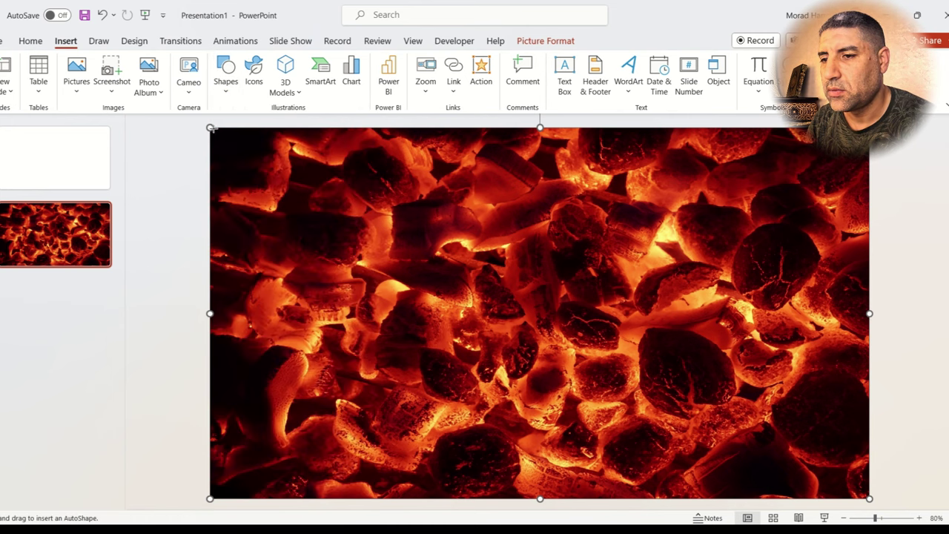
{"action": "left_click_drag", "start_coordinate": [211, 129], "coordinate": [869, 498]}
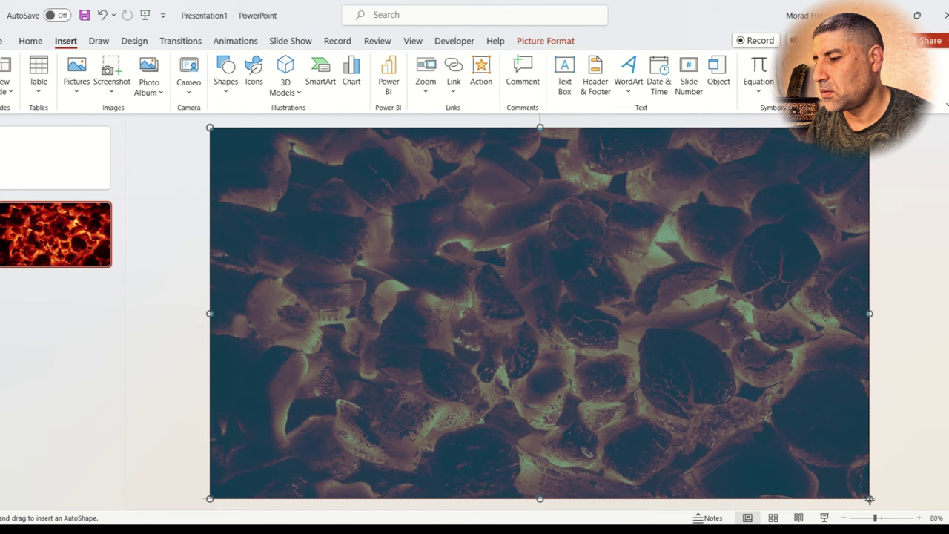
{"action": "left_click_drag", "start_coordinate": [869, 501], "coordinate": [869, 499]}
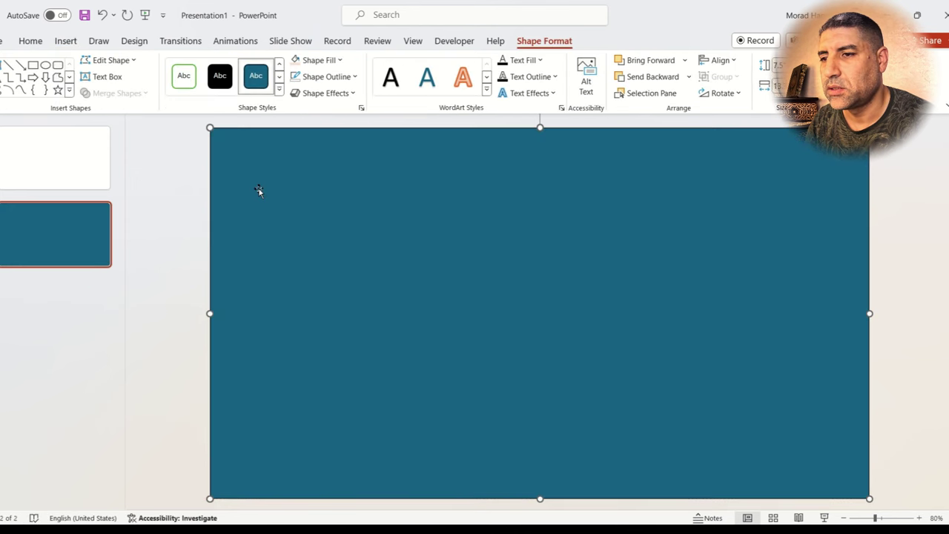
- Give the rectangle no outline and a light peach fill
{"action": "left_click", "coordinate": [353, 77]}
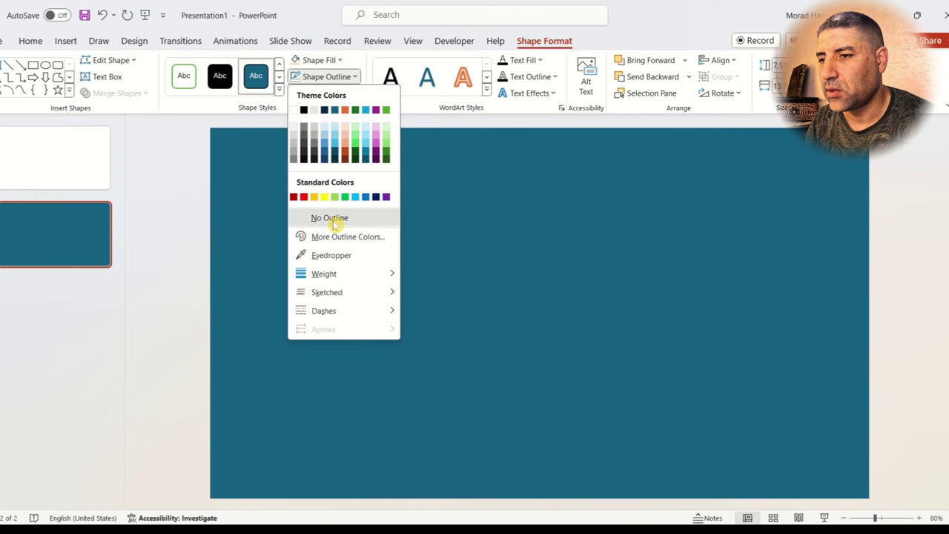
{"action": "left_click", "coordinate": [334, 220]}
{"action": "left_click", "coordinate": [338, 61]}
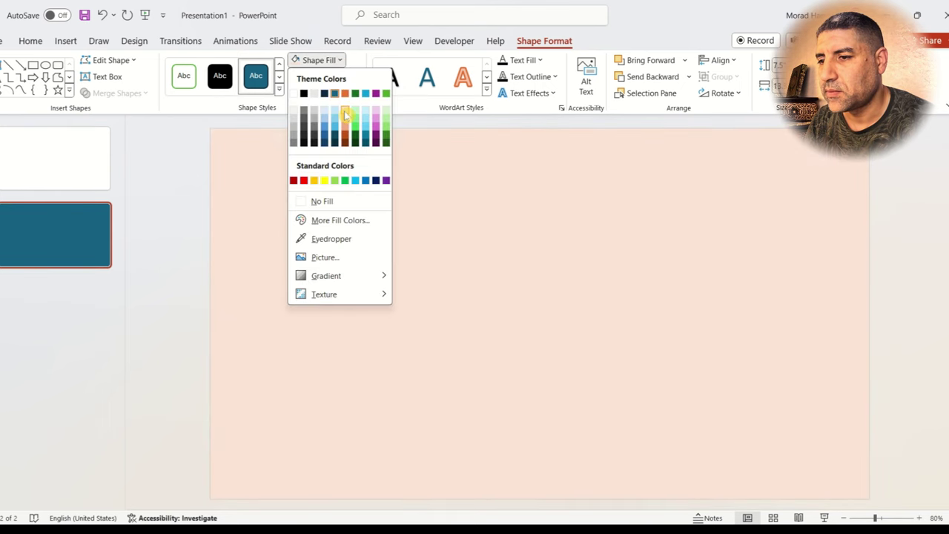
{"action": "left_click", "coordinate": [346, 113]}
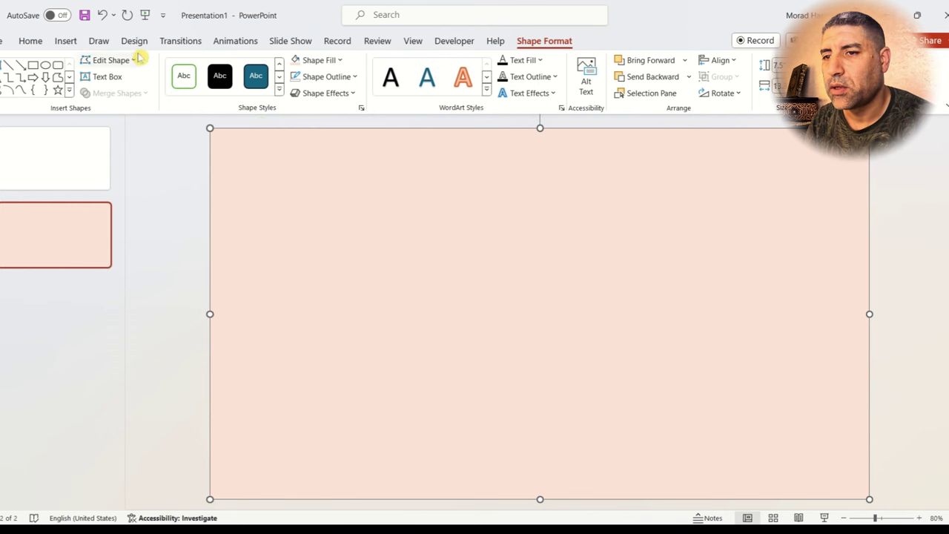
{"action": "left_click", "coordinate": [72, 42]}
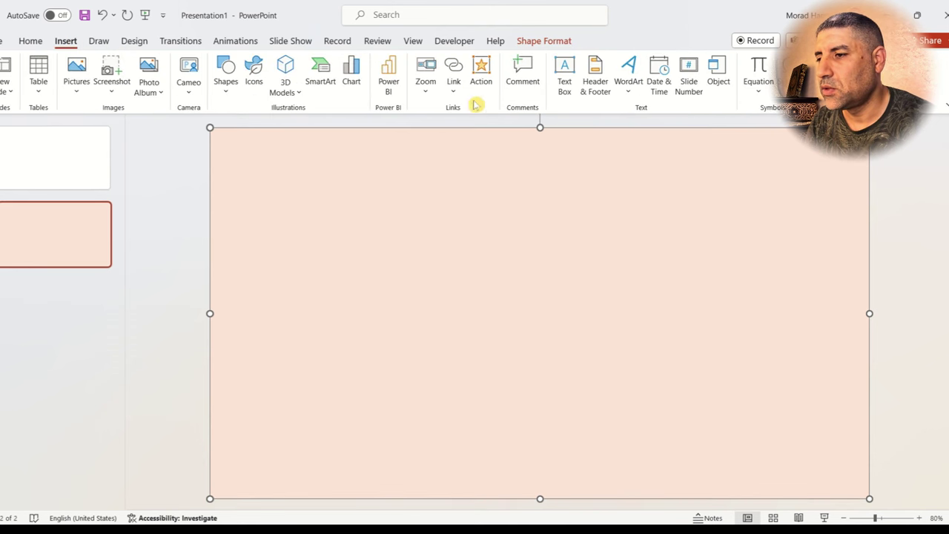
- Add a wide text box reading 'FIRE' across the upper slide
{"action": "left_click", "coordinate": [566, 72]}
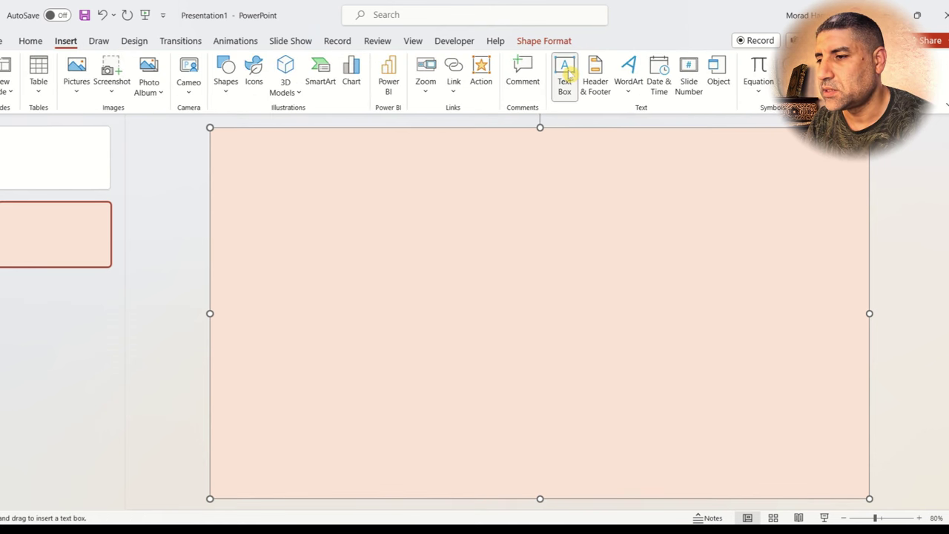
{"action": "left_click_drag", "start_coordinate": [388, 244], "coordinate": [868, 299]}
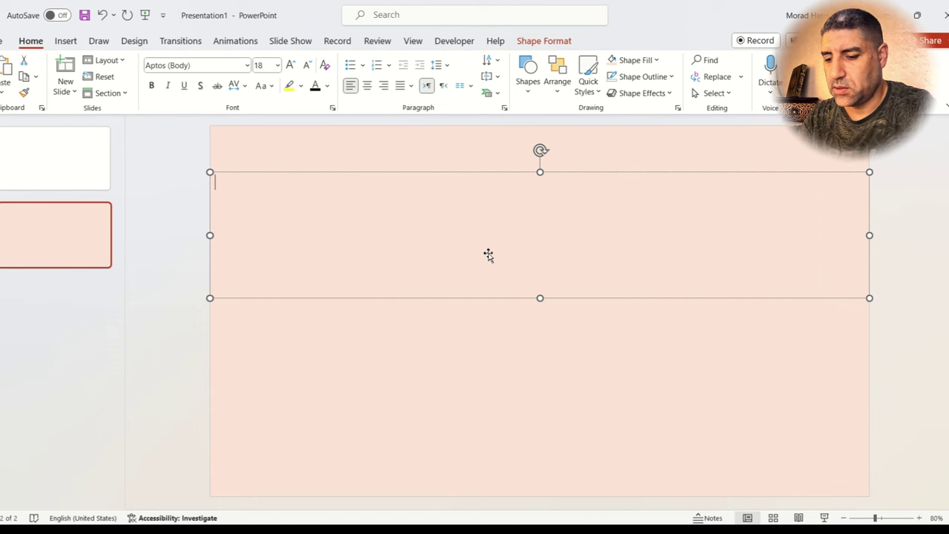
{"action": "type", "text": "FlRE"}
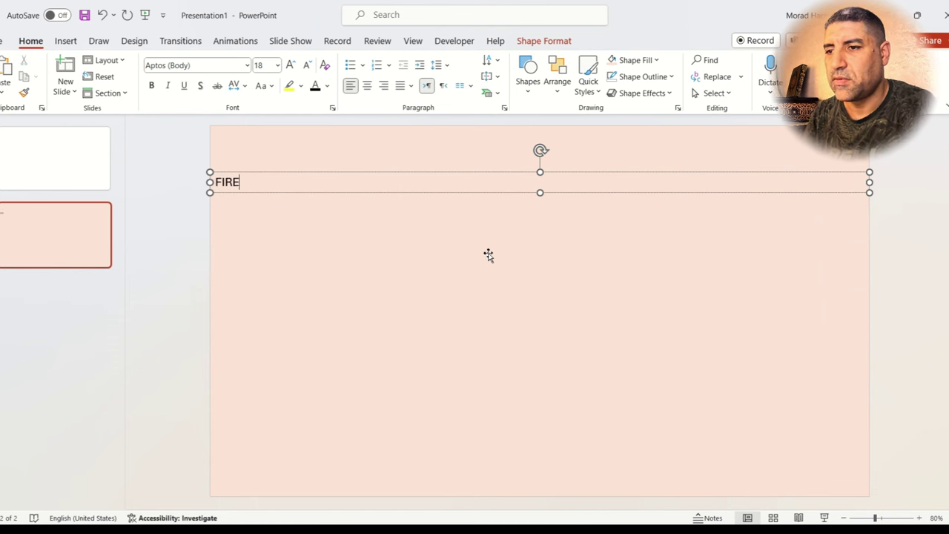
{"action": "left_click", "coordinate": [259, 194]}
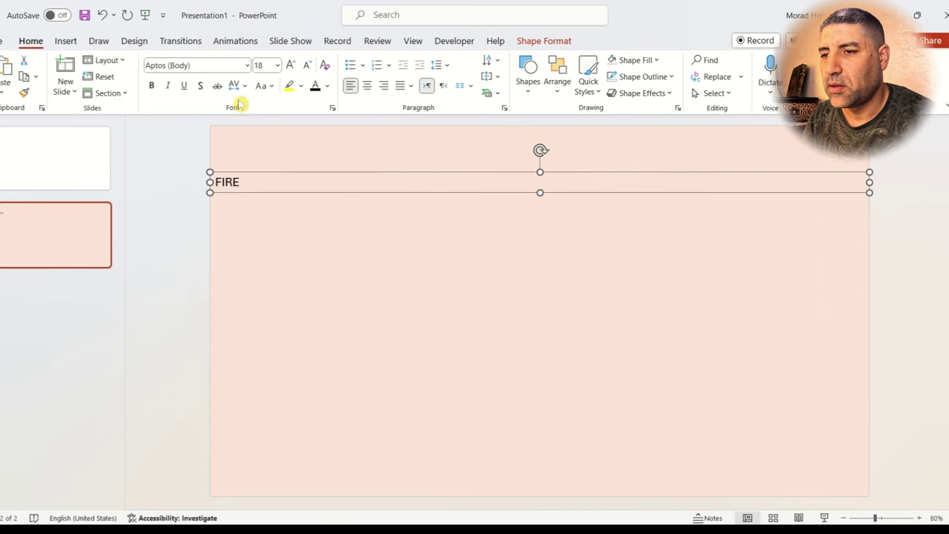
- Set the FIRE text to Aharoni and enlarge it to size 344
{"action": "left_click", "coordinate": [247, 66]}
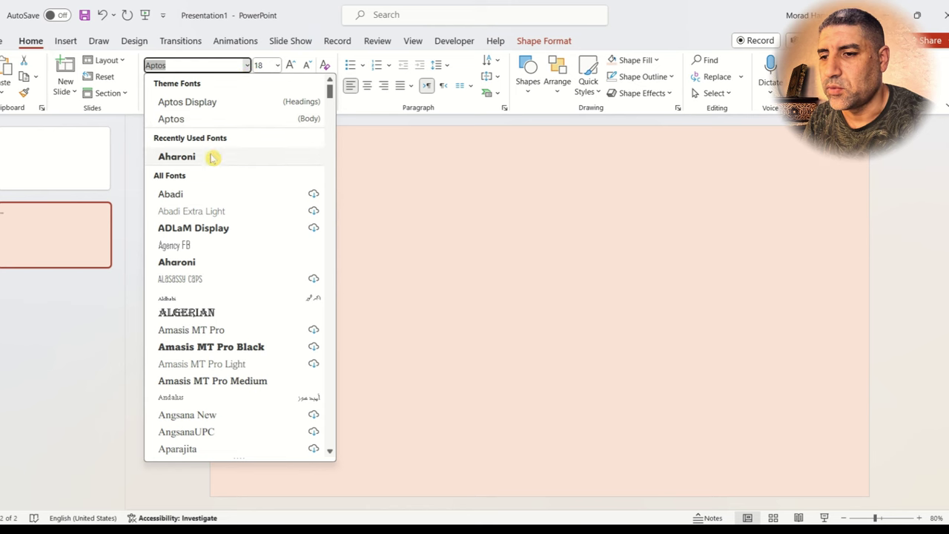
{"action": "left_click", "coordinate": [187, 157]}
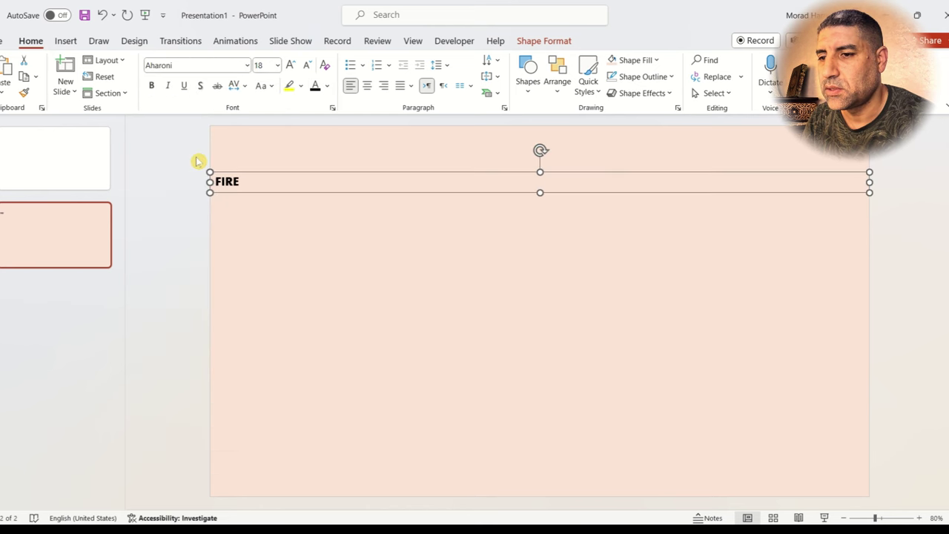
{"action": "left_click", "coordinate": [293, 68]}
{"action": "left_click", "coordinate": [292, 68]}
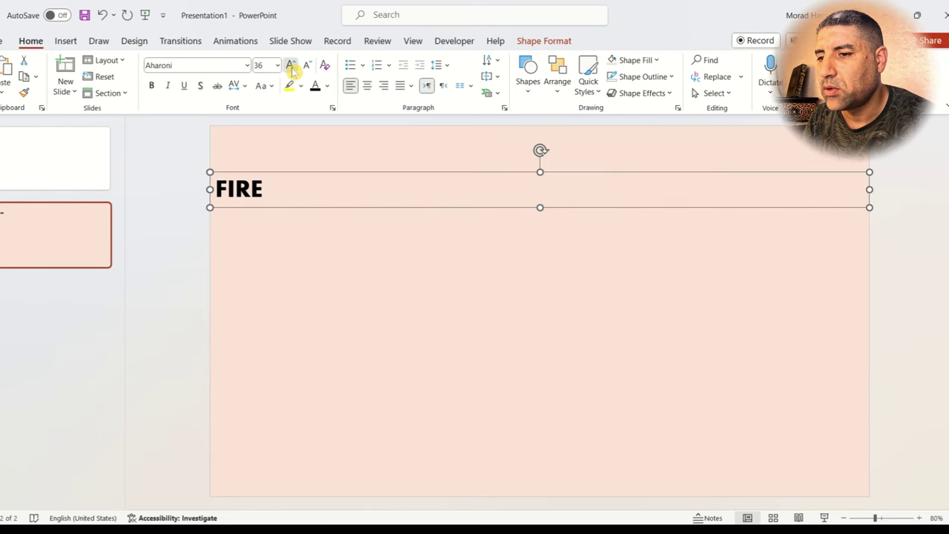
{"action": "left_click", "coordinate": [292, 68]}
{"action": "left_click", "coordinate": [292, 68]}
{"action": "left_click", "coordinate": [292, 68]}
{"action": "left_click", "coordinate": [292, 68]}
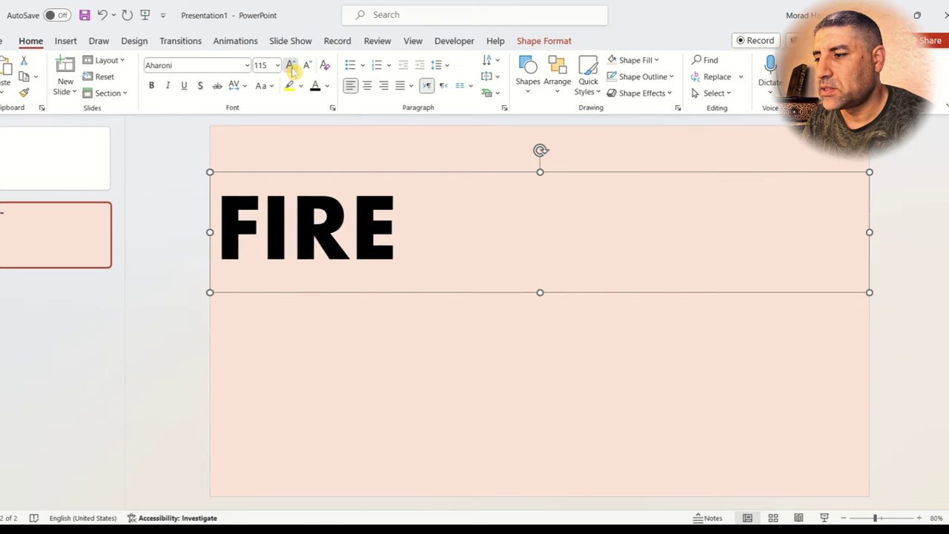
{"action": "left_click", "coordinate": [292, 68]}
{"action": "left_click", "coordinate": [293, 69]}
{"action": "left_click", "coordinate": [292, 68]}
{"action": "left_click", "coordinate": [293, 68]}
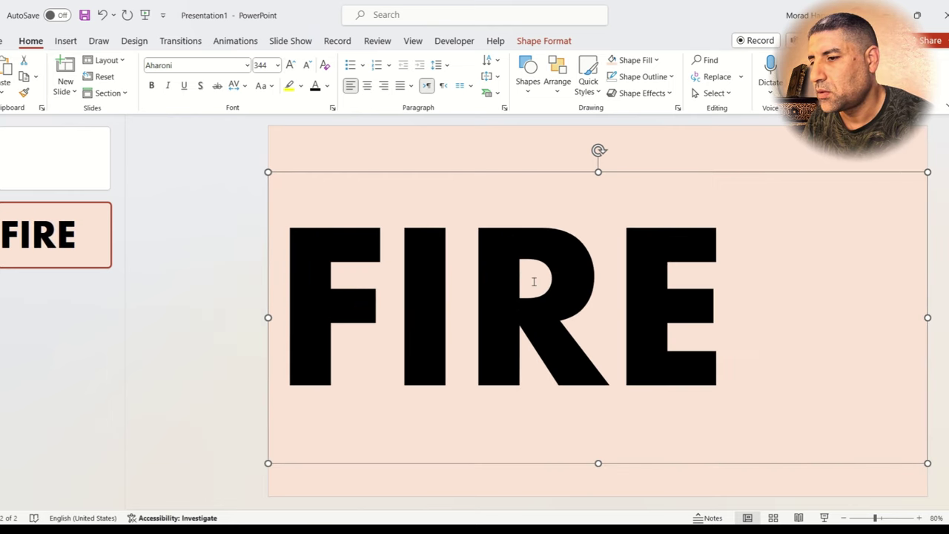
- Center the FIRE text, nudge it slightly higher, and select it with the background rectangle
{"action": "left_click", "coordinate": [367, 85]}
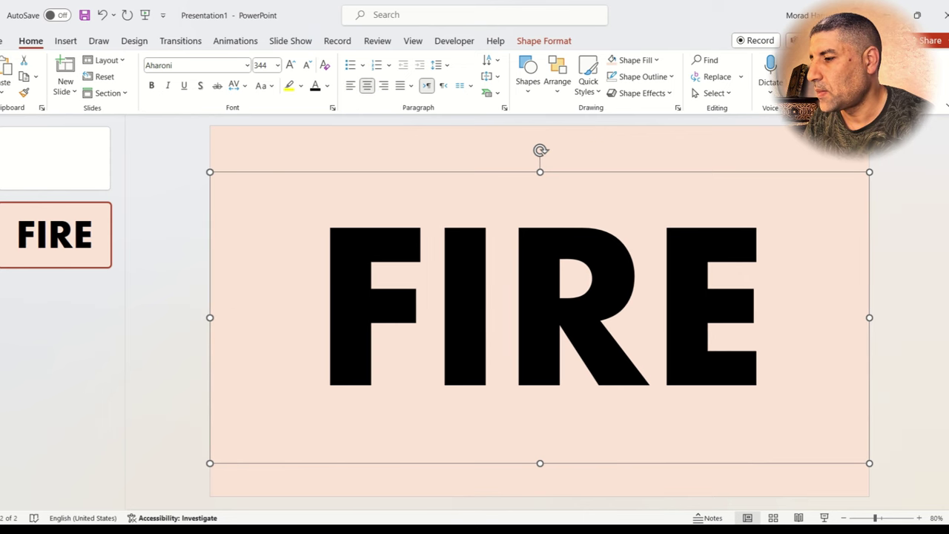
{"action": "scroll", "coordinate": [553, 422], "scroll_direction": "down", "scroll_amount": 1}
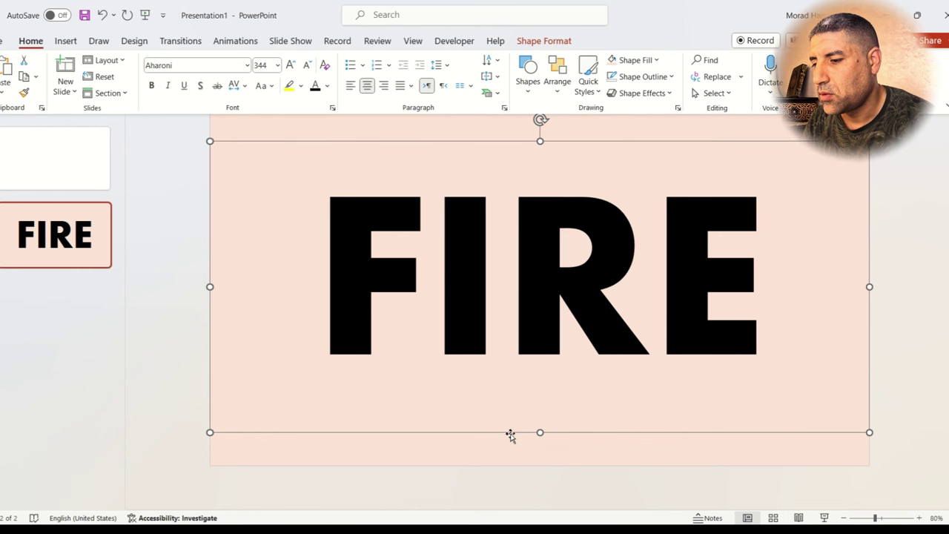
{"action": "left_click_drag", "start_coordinate": [510, 433], "coordinate": [509, 427]}
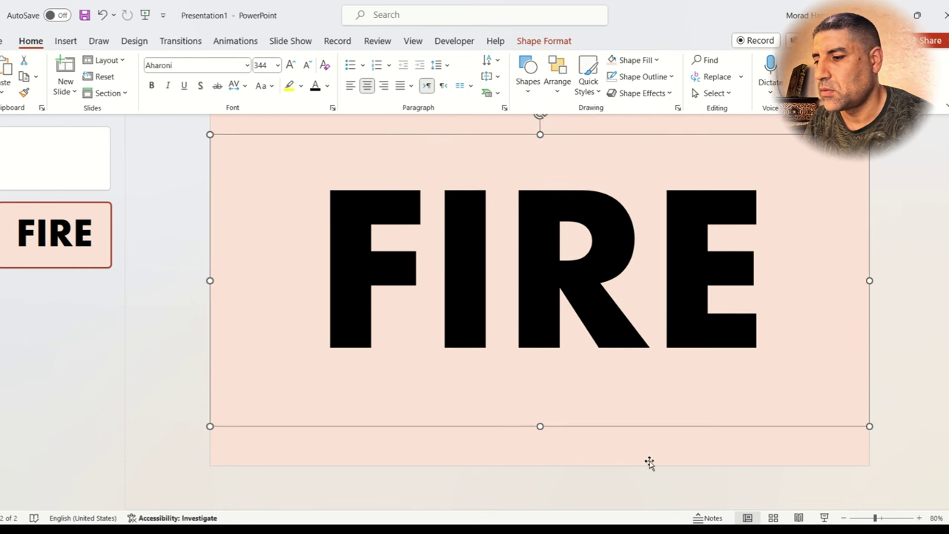
{"action": "left_click", "coordinate": [702, 464]}
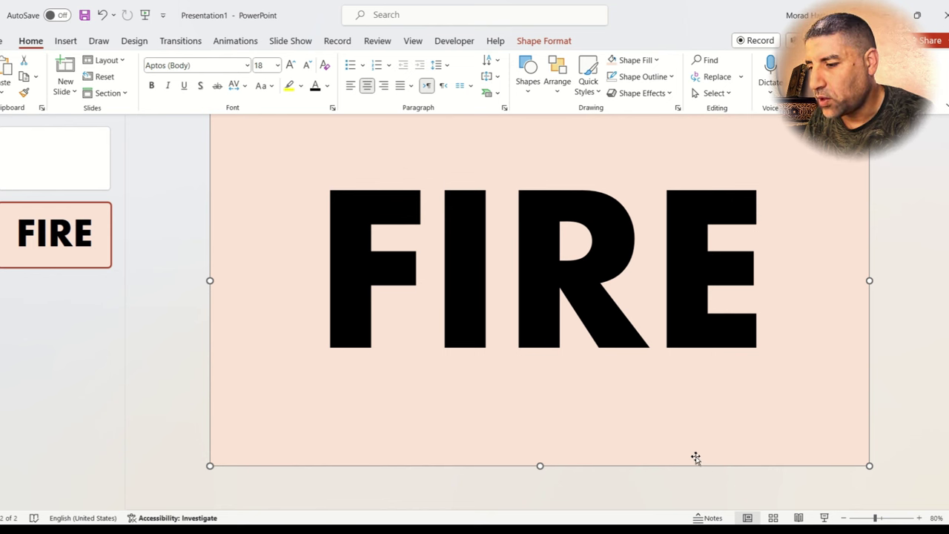
{"action": "left_click", "coordinate": [604, 272], "text": "shift"}
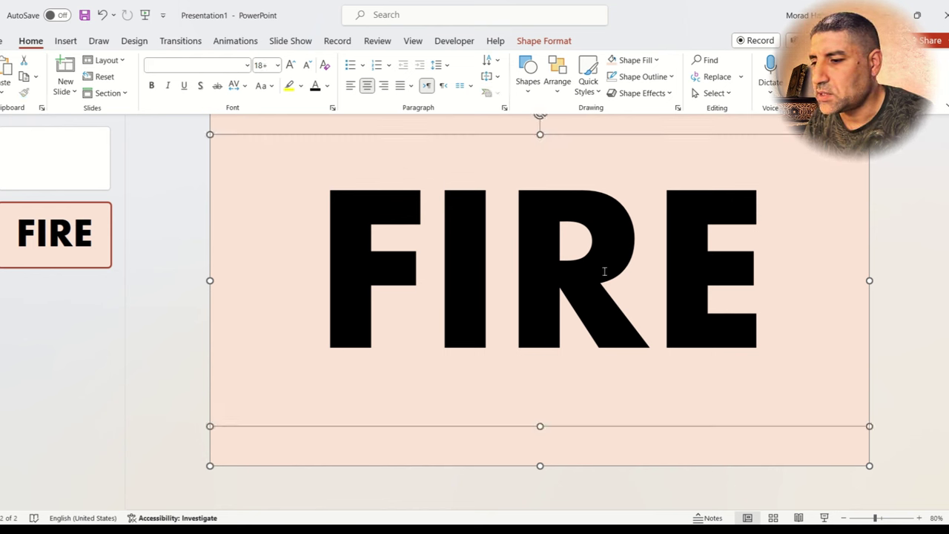
- Use Merge Shapes > Subtract to cut FIRE out of the peach rectangle
{"action": "left_click", "coordinate": [558, 43]}
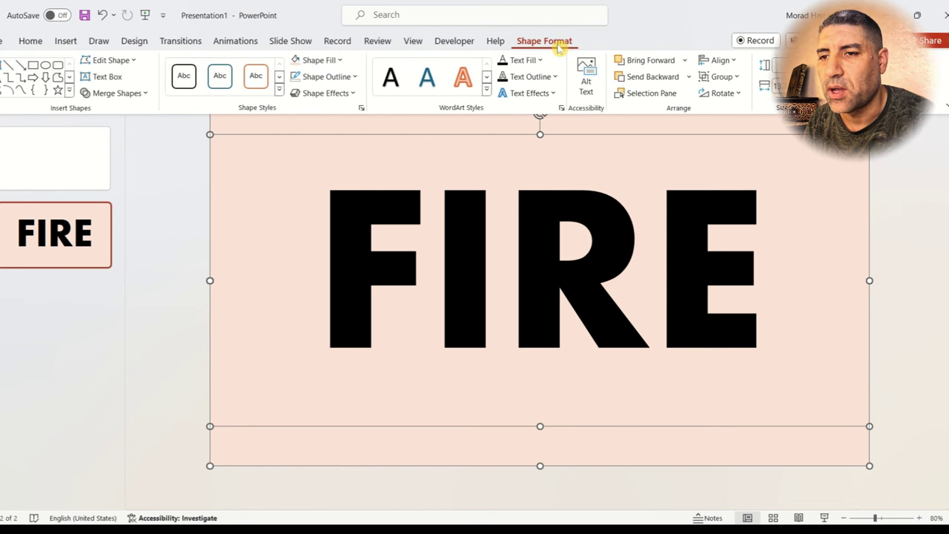
{"action": "left_click", "coordinate": [146, 95]}
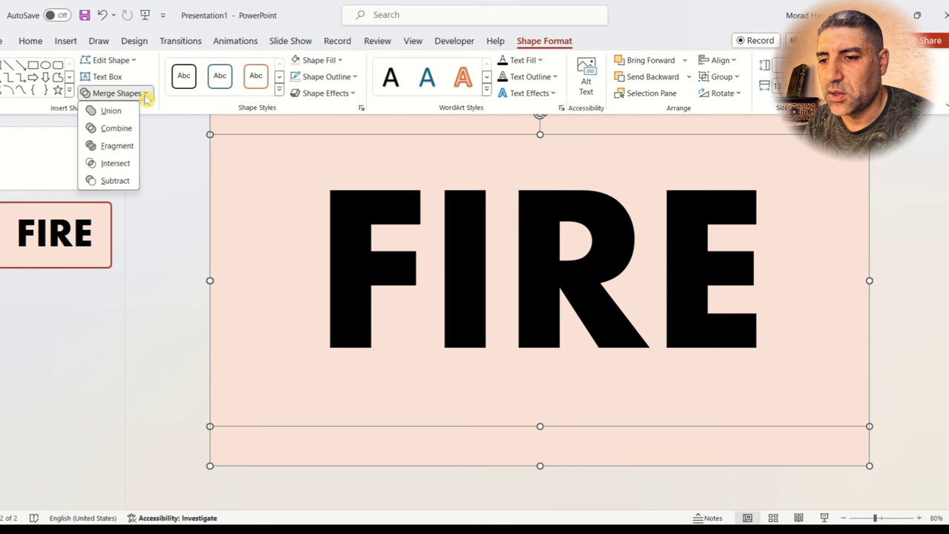
{"action": "left_click", "coordinate": [115, 182]}
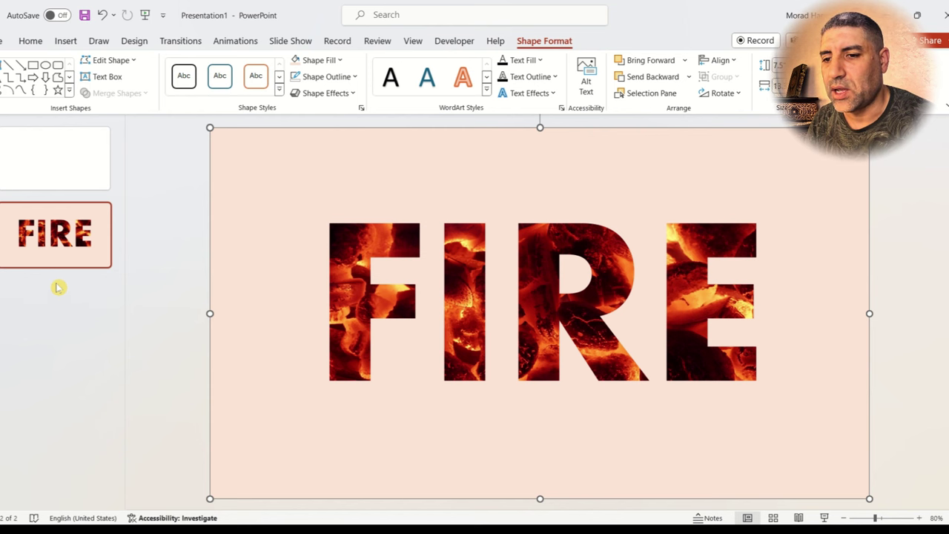
{"action": "left_click", "coordinate": [59, 288]}
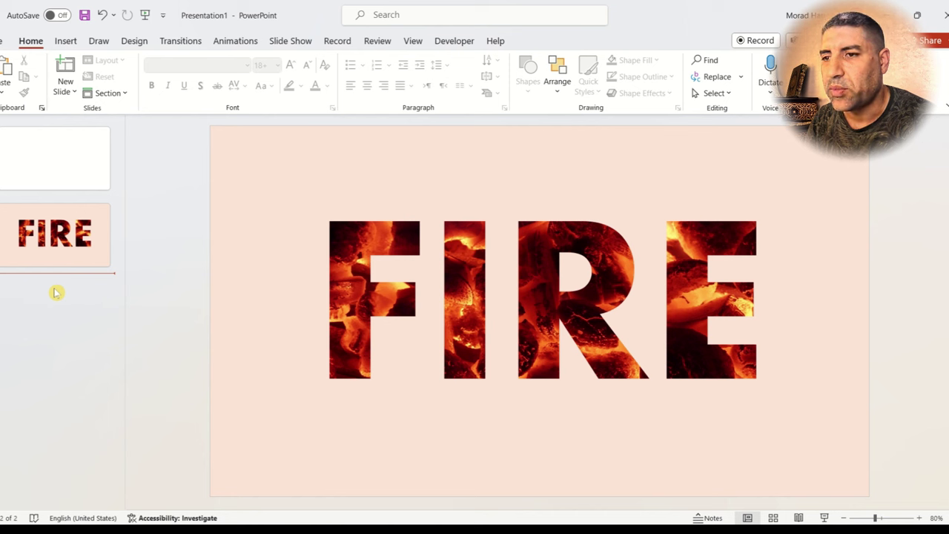
{"action": "right_click", "coordinate": [50, 245]}
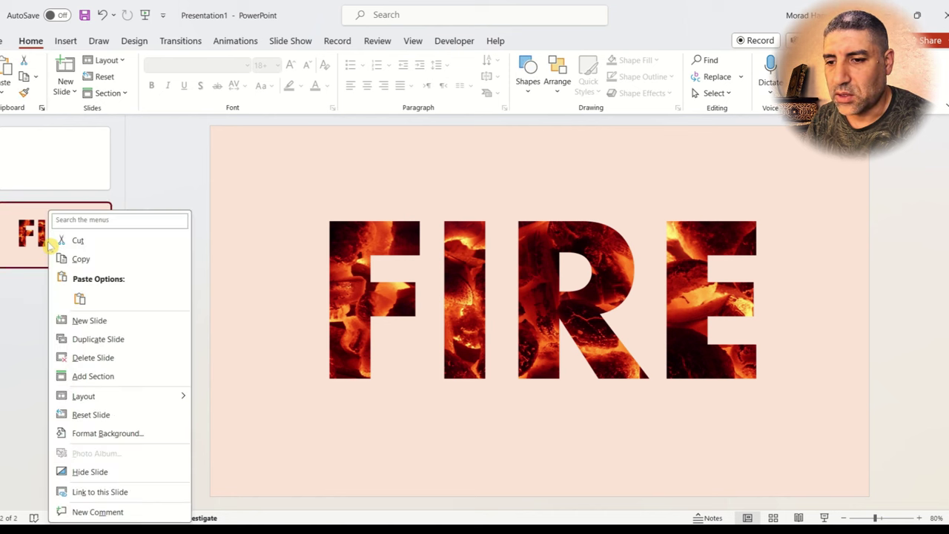
- Duplicate the FIRE slide, zoom out, and select the cutout shape on the copy
{"action": "left_click", "coordinate": [96, 339]}
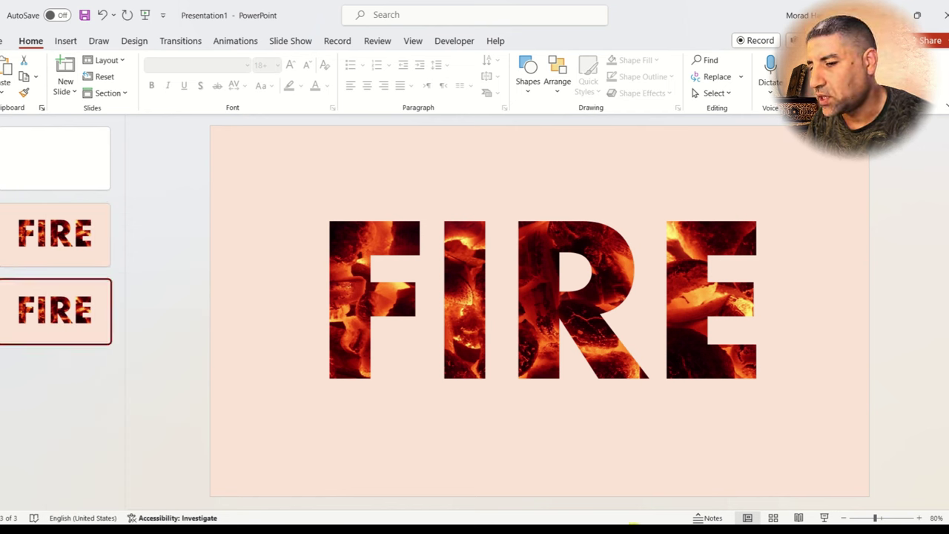
{"action": "left_click", "coordinate": [845, 519]}
{"action": "left_click", "coordinate": [845, 519]}
{"action": "left_click", "coordinate": [845, 519]}
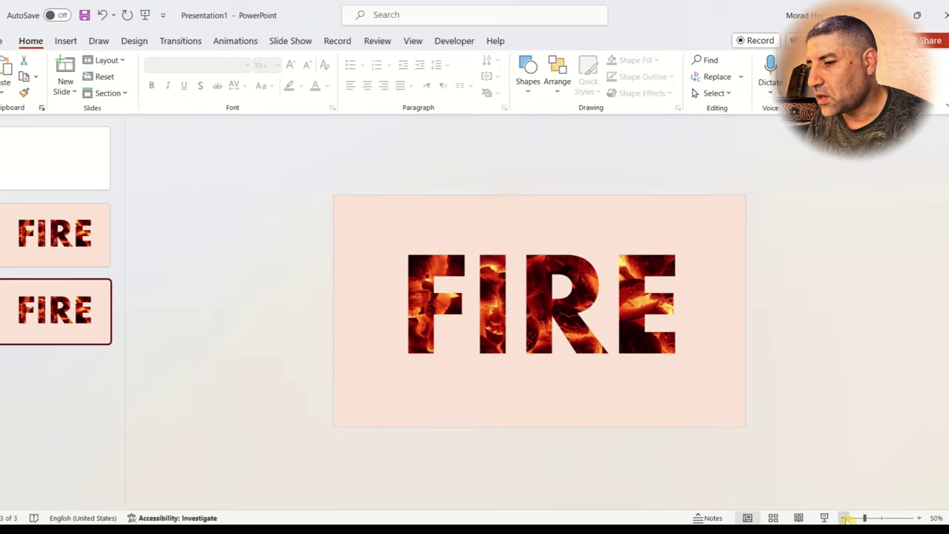
{"action": "left_click", "coordinate": [846, 519]}
{"action": "left_click", "coordinate": [846, 519]}
{"action": "left_click", "coordinate": [845, 519]}
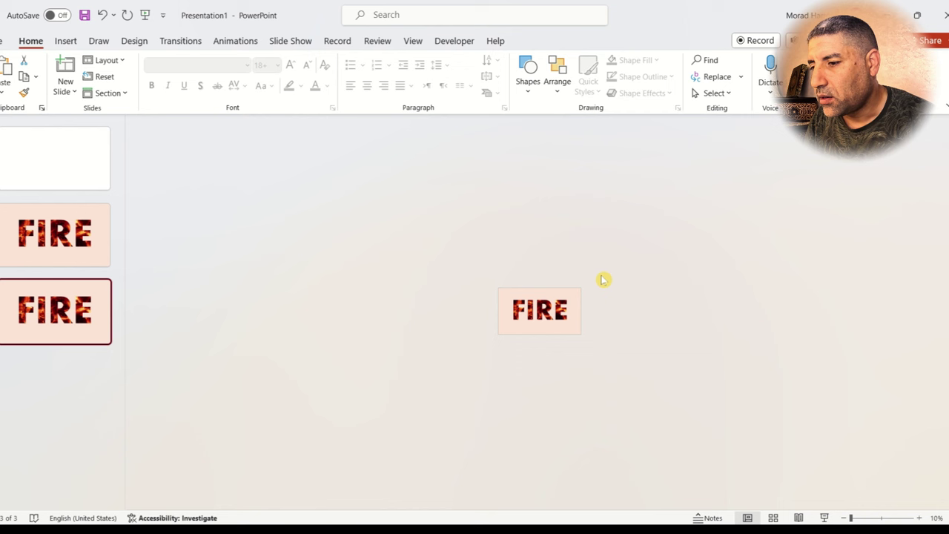
{"action": "left_click", "coordinate": [516, 324]}
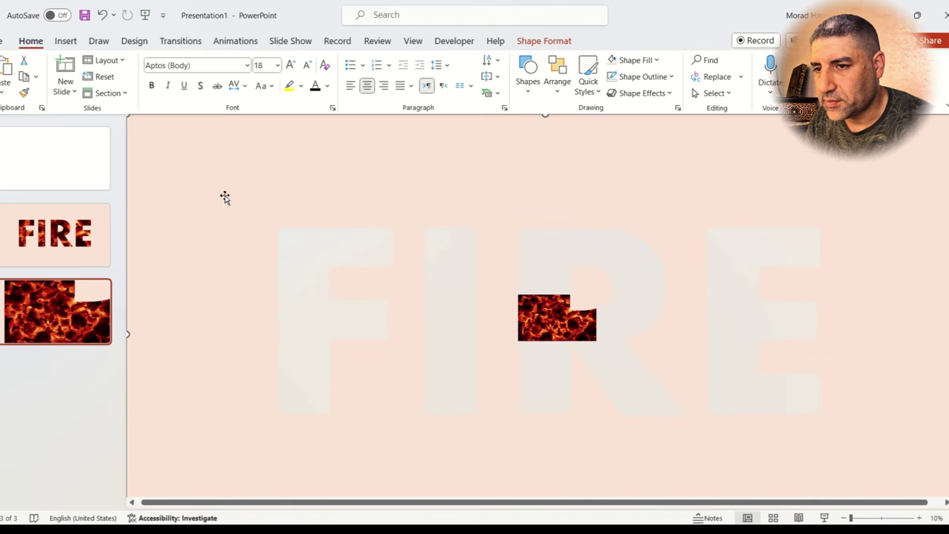
- Enlarge the cutout far past the slide and shift it so embers show through the F
{"action": "left_click_drag", "start_coordinate": [127, 115], "coordinate": [131, 130]}
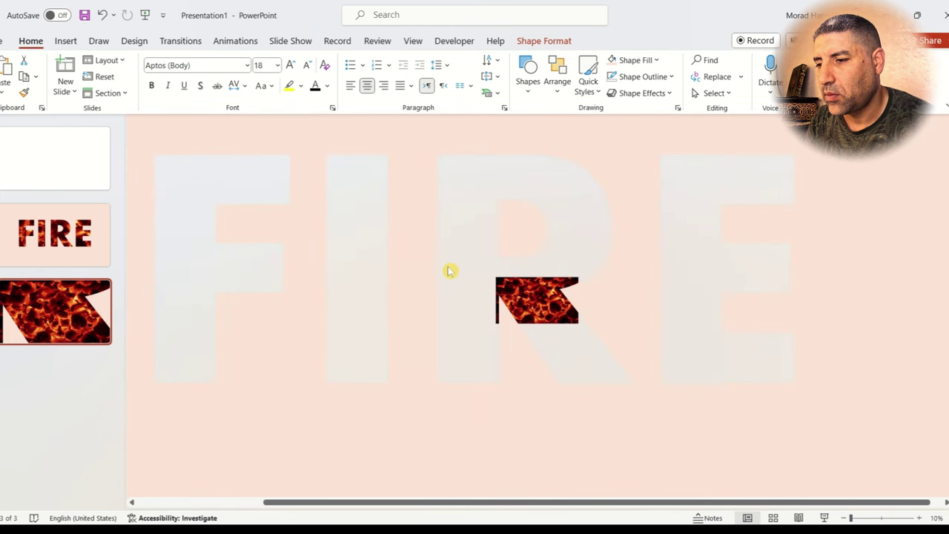
{"action": "left_click", "coordinate": [403, 280]}
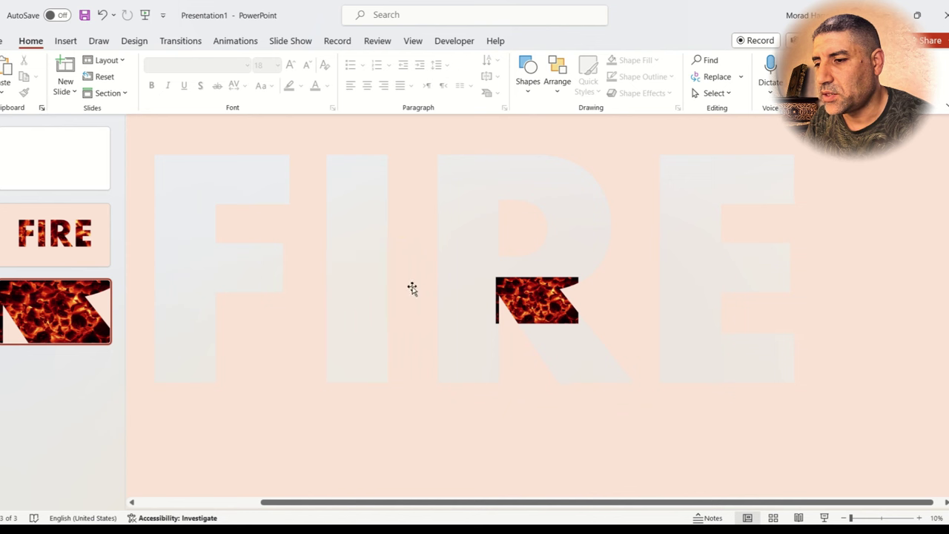
{"action": "left_click", "coordinate": [407, 216]}
{"action": "mouse_move", "coordinate": [426, 229]}
{"action": "left_mouse_down"}
{"action": "mouse_move", "coordinate": [669, 335]}
{"action": "mouse_move", "coordinate": [697, 335]}
{"action": "left_mouse_up"}
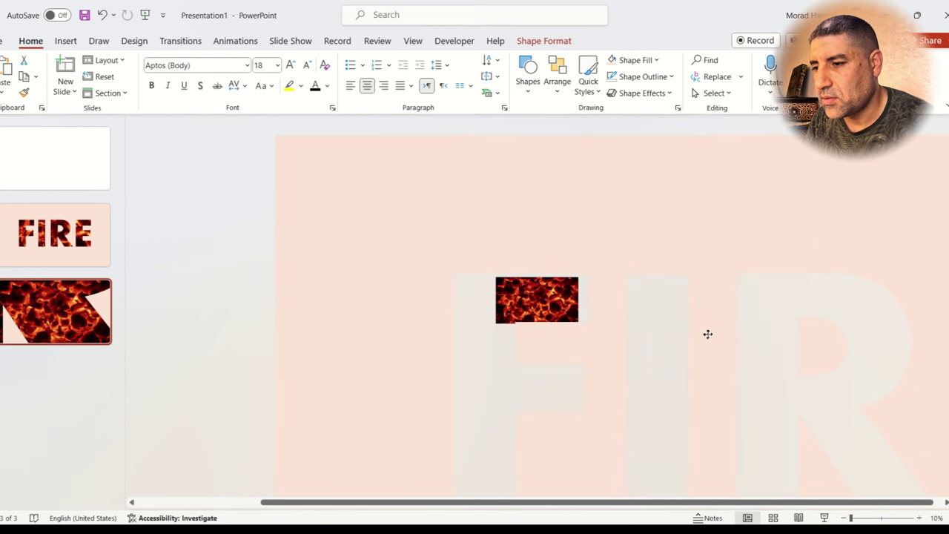
{"action": "left_click", "coordinate": [708, 334]}
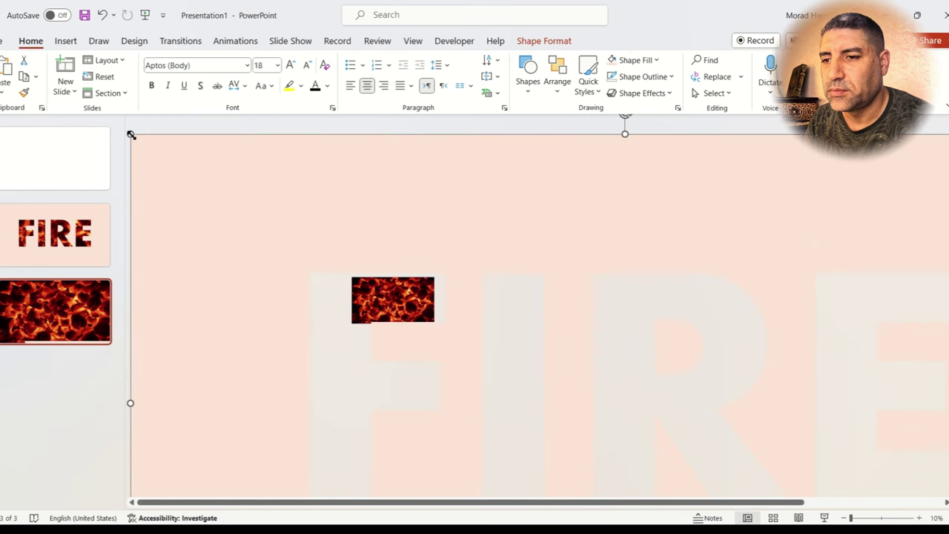
{"action": "left_click", "coordinate": [544, 290]}
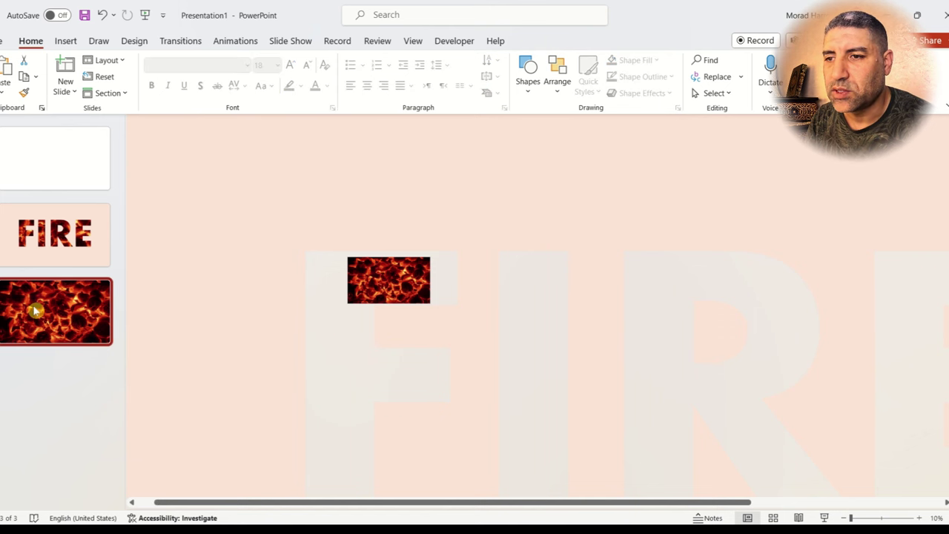
- Apply the Morph transition to the ember slide and delete the blank first slide
{"action": "left_click", "coordinate": [172, 43]}
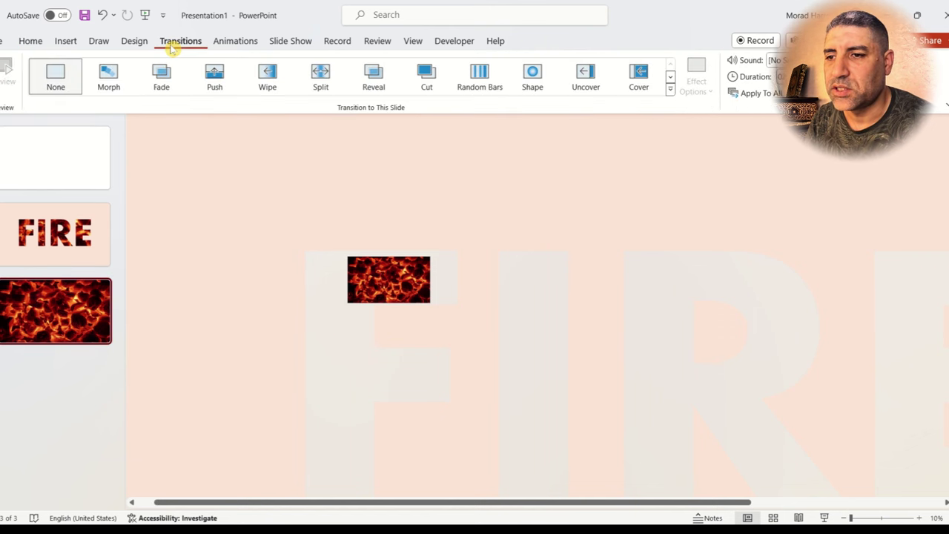
{"action": "left_click", "coordinate": [111, 83]}
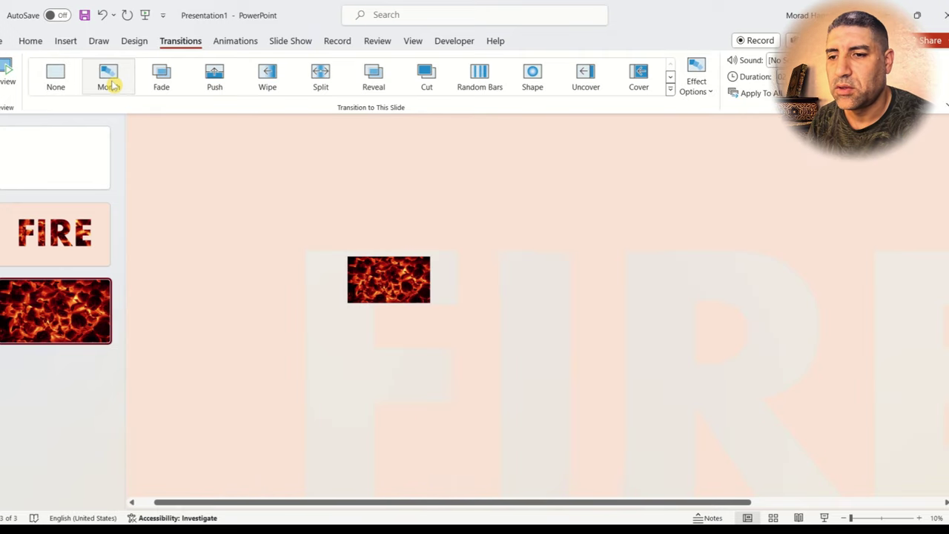
{"action": "left_click", "coordinate": [57, 156]}
{"action": "key", "text": "Delete"}
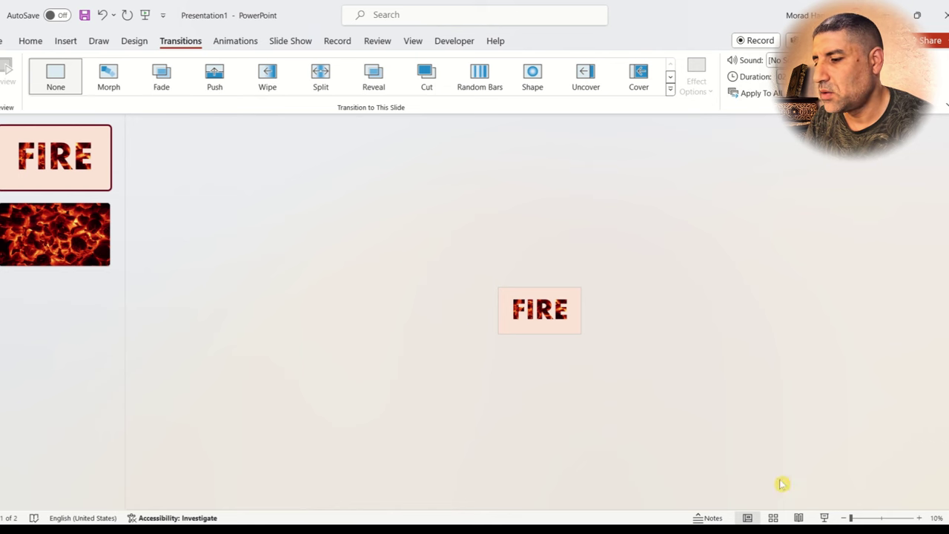
- Play the slideshow to watch FIRE morph into embers, then exit
{"action": "left_click", "coordinate": [824, 517]}
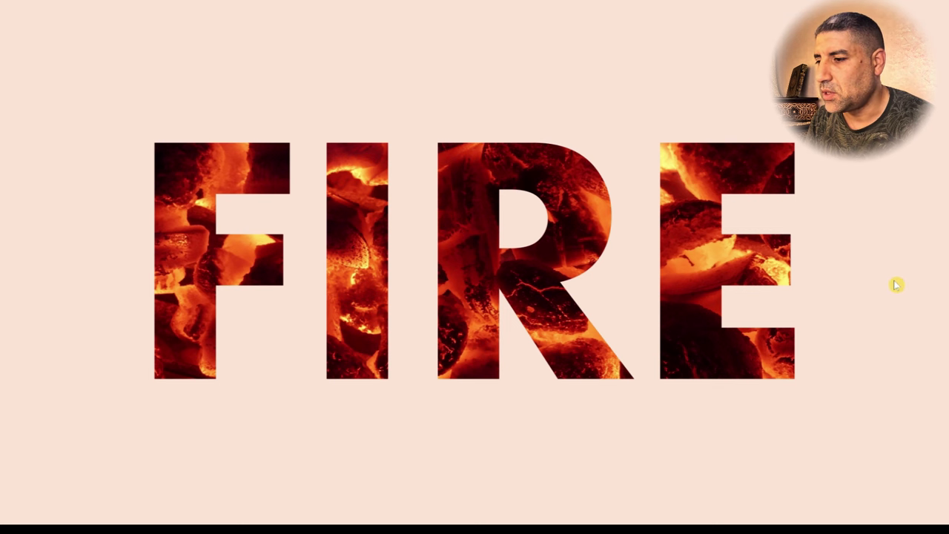
{"action": "left_click", "coordinate": [525, 427]}
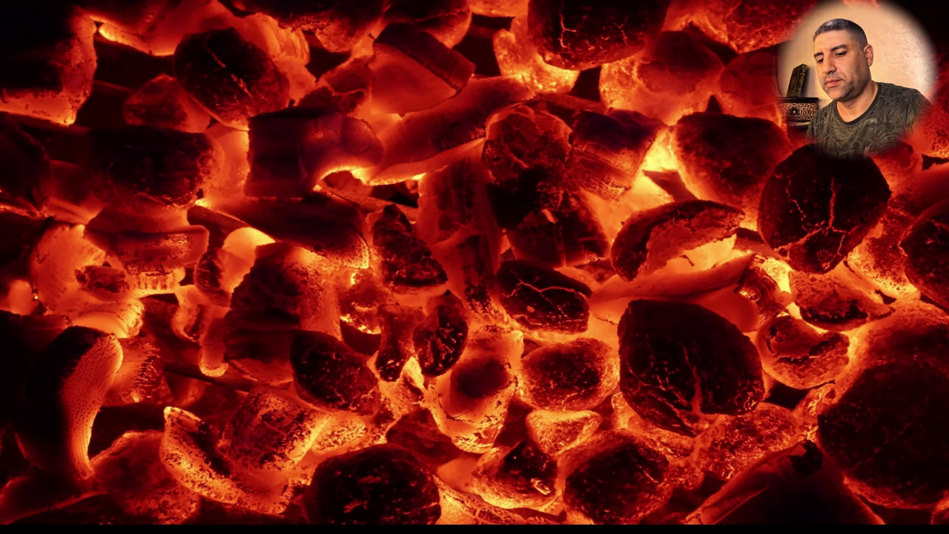
{"action": "key", "text": "Escape"}
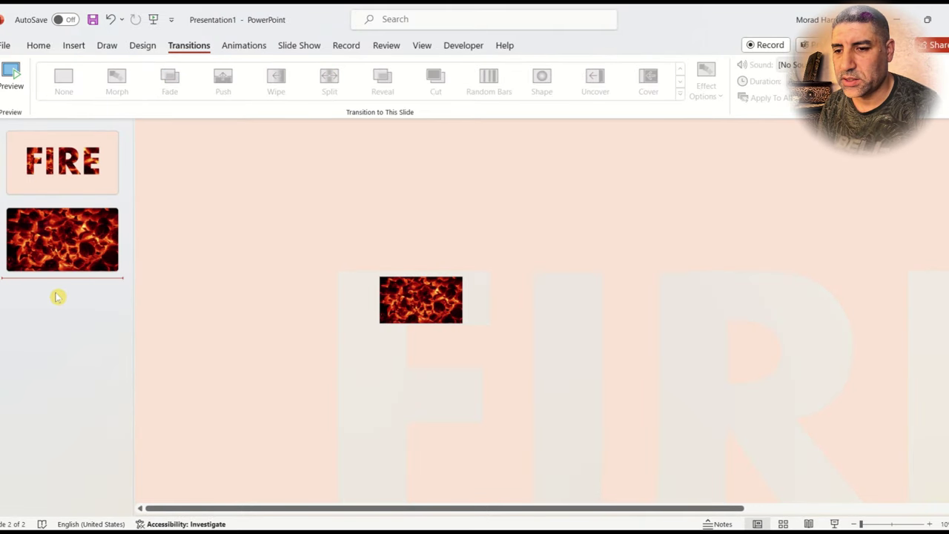
- Add a new blank slide after the embers slide and open its Stock Images library
{"action": "right_click", "coordinate": [58, 296]}
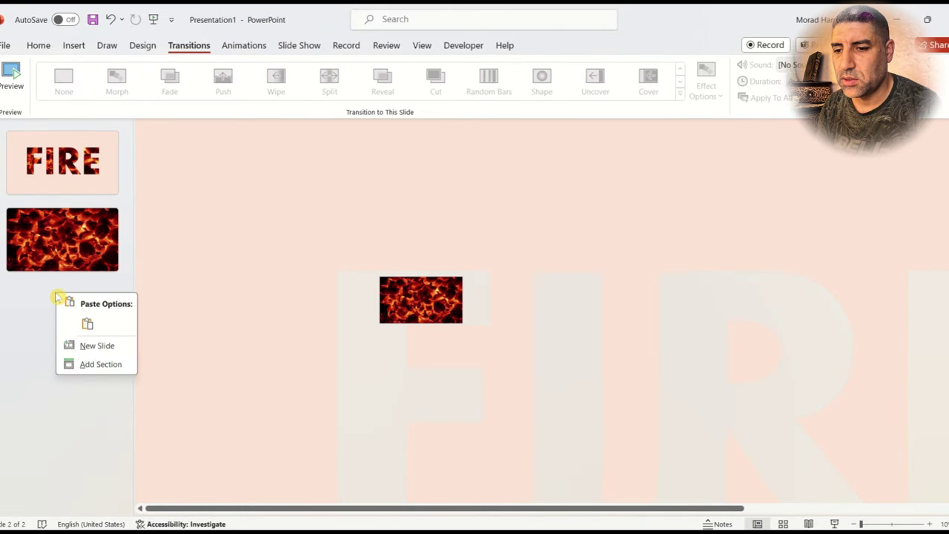
{"action": "left_click", "coordinate": [97, 345]}
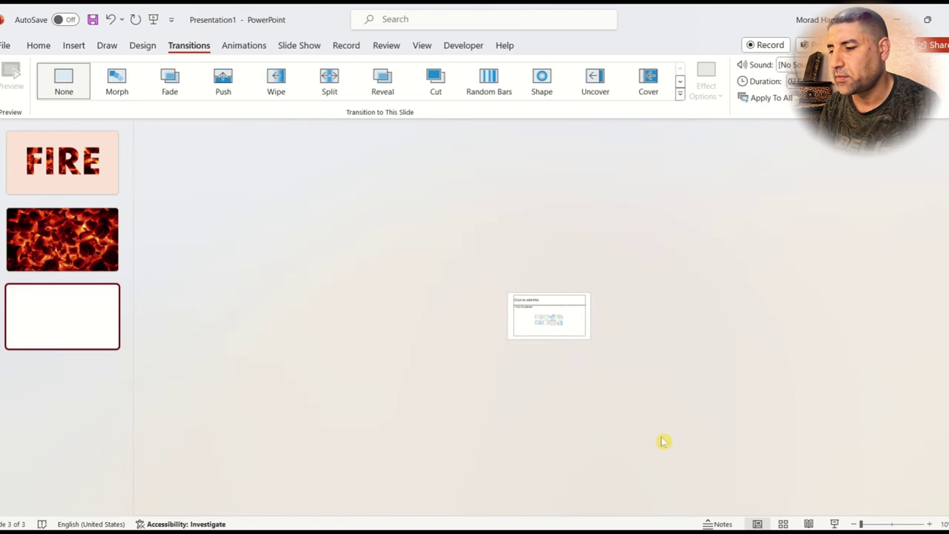
{"action": "left_click", "coordinate": [890, 524]}
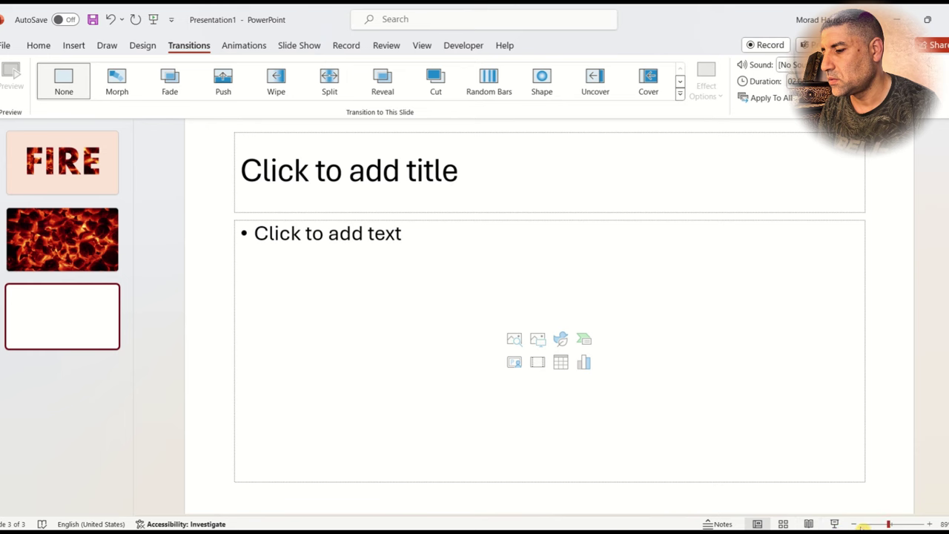
{"action": "left_click", "coordinate": [853, 525]}
{"action": "left_click", "coordinate": [854, 524]}
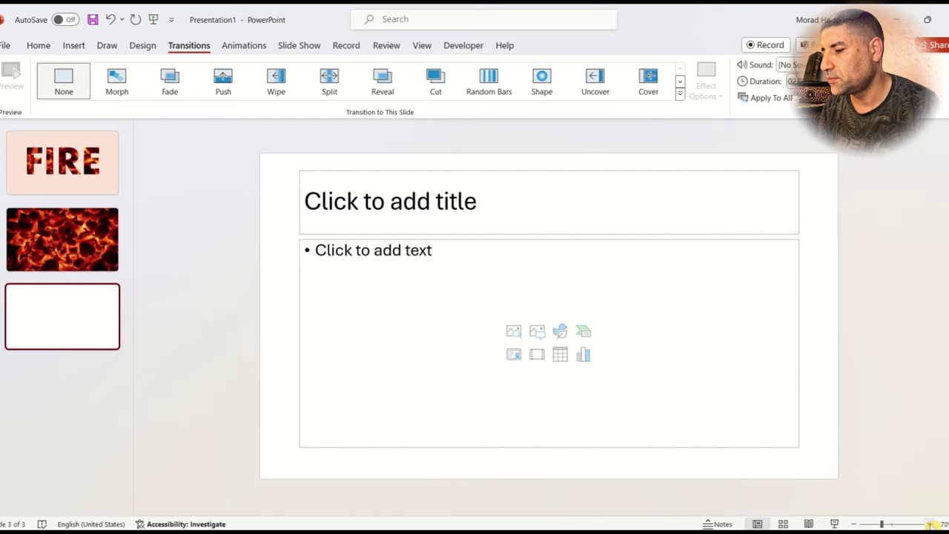
{"action": "left_click", "coordinate": [929, 524]}
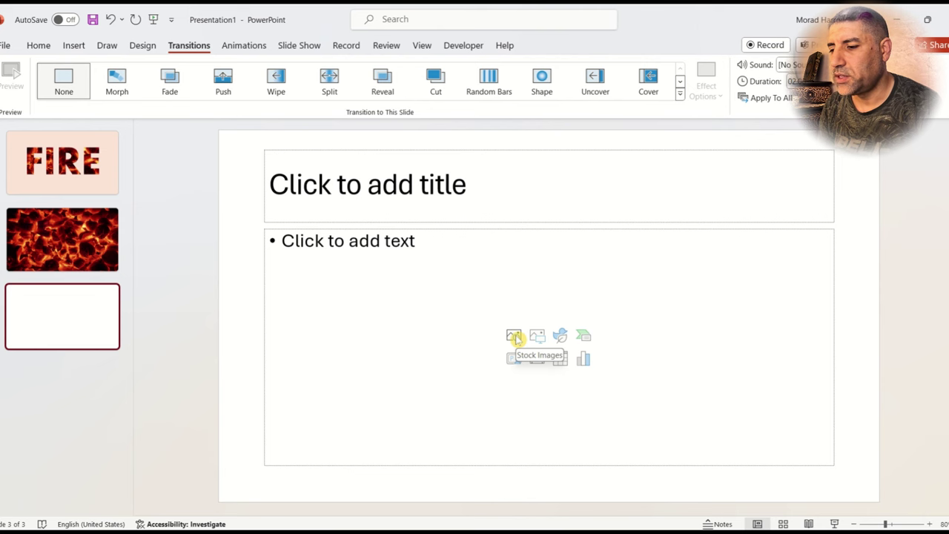
{"action": "left_click", "coordinate": [517, 337]}
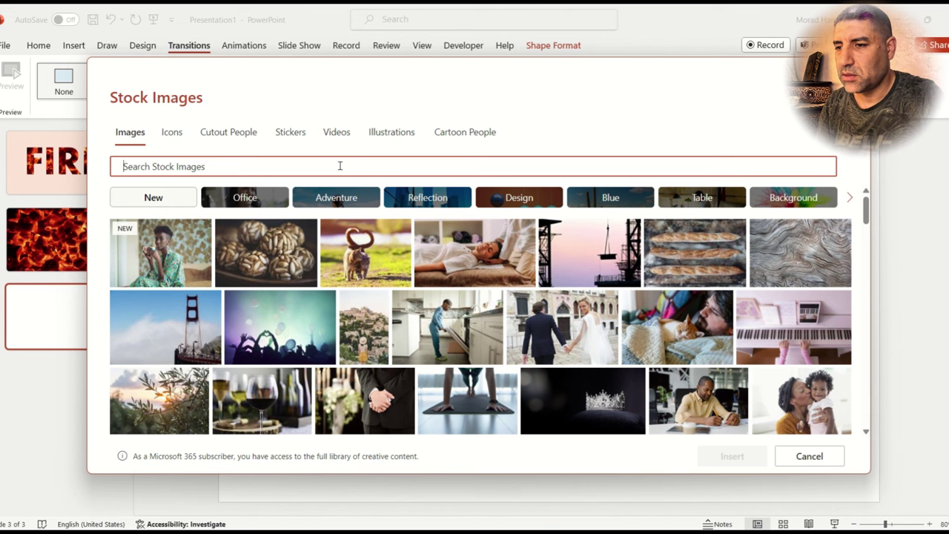
- Search stock videos for 'FIRE' and insert the fireplace video with the red mug
{"action": "left_click", "coordinate": [336, 132]}
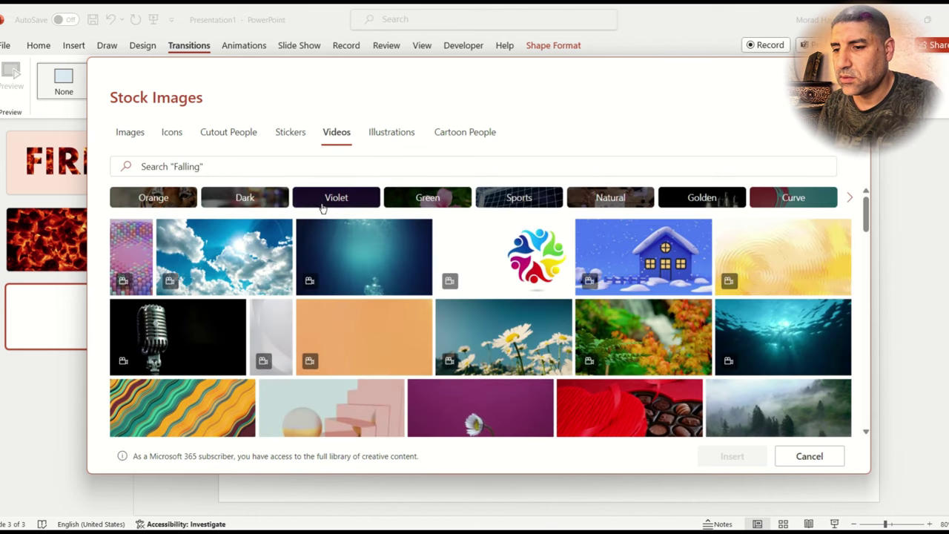
{"action": "left_click", "coordinate": [343, 169]}
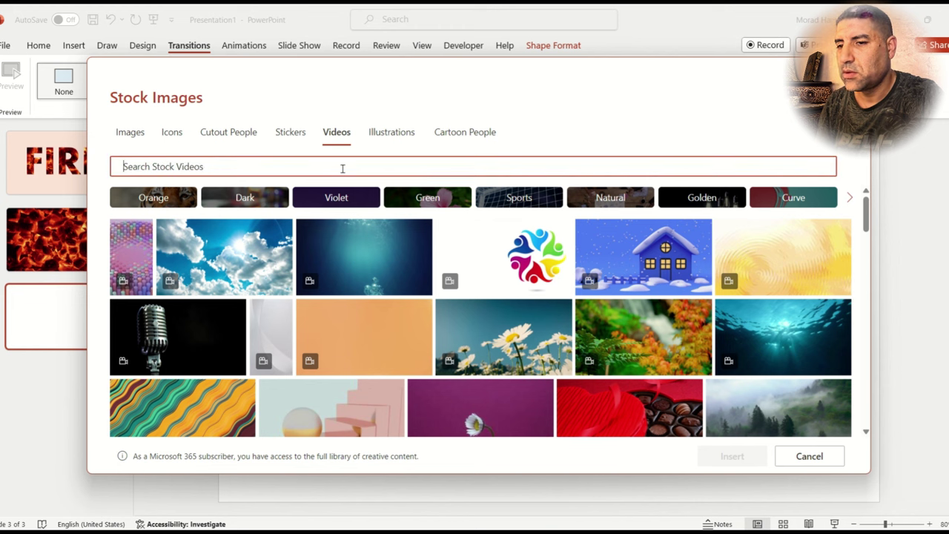
{"action": "type", "text": "FIR"}
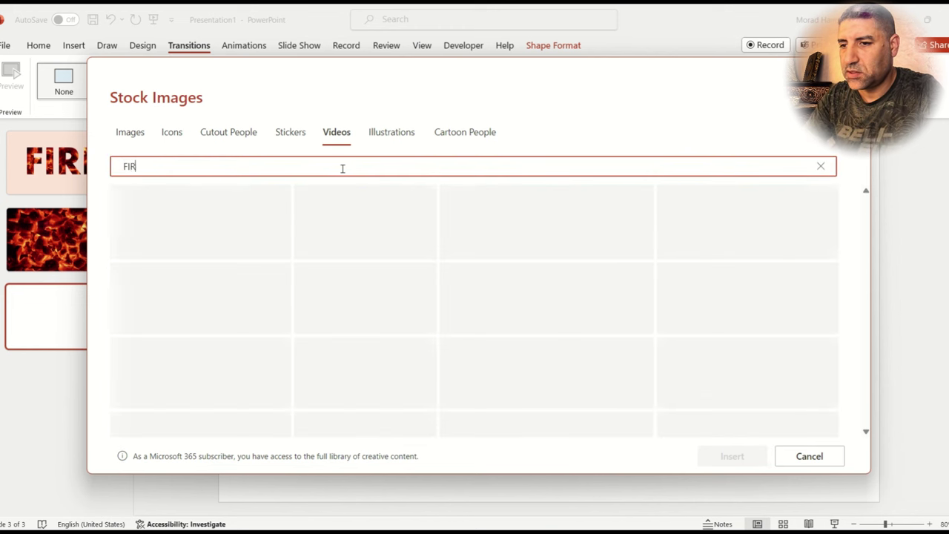
{"action": "type", "text": "E"}
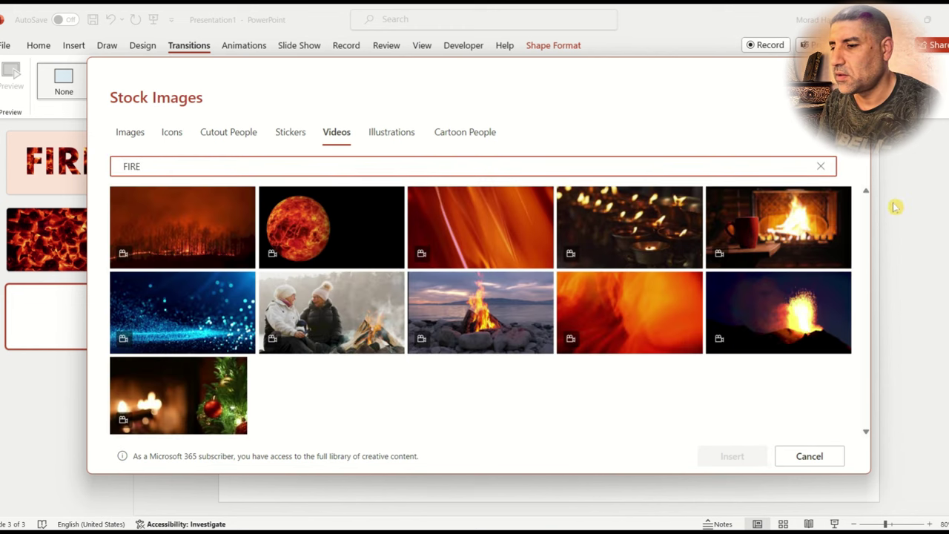
{"action": "mouse_move", "coordinate": [778, 227]}
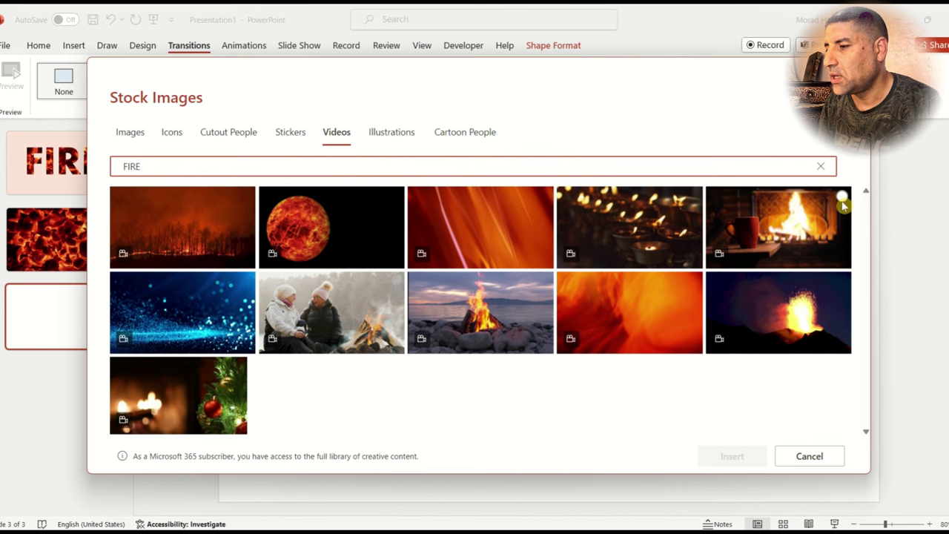
{"action": "left_click", "coordinate": [843, 197]}
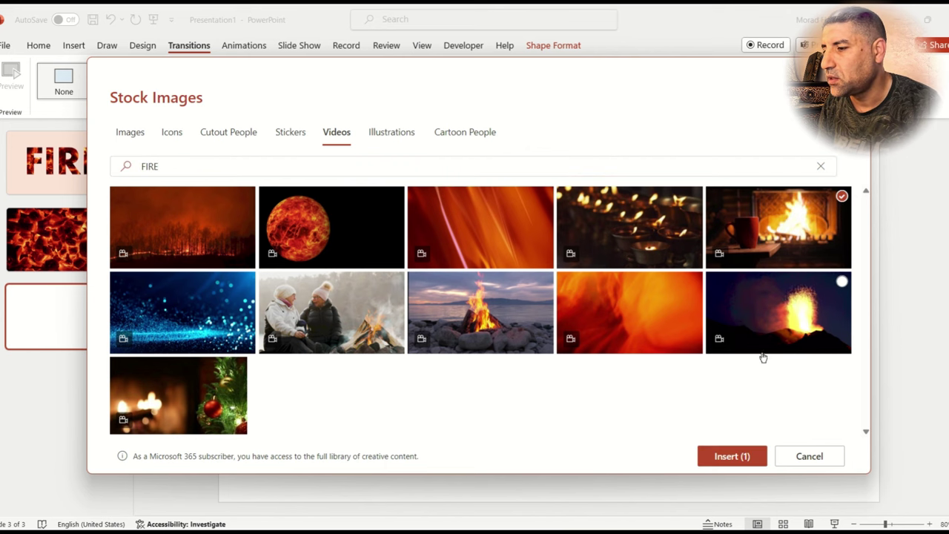
{"action": "left_click", "coordinate": [720, 454]}
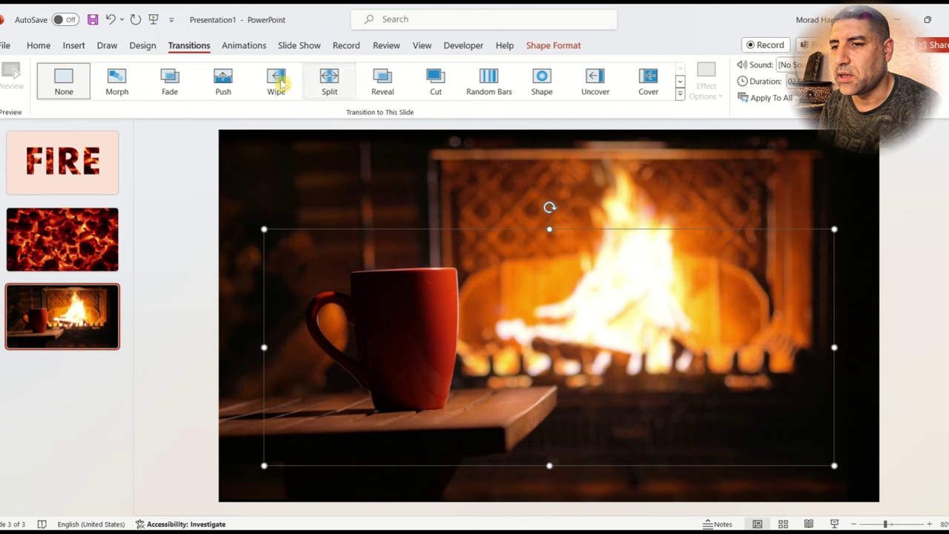
- Draw a rectangle covering the entire third slide over the fireplace video
{"action": "left_click", "coordinate": [73, 45]}
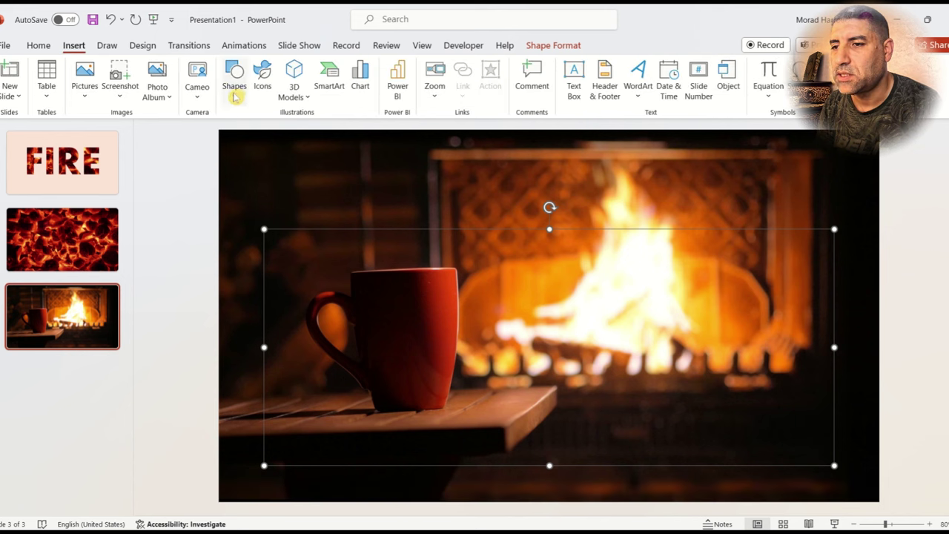
{"action": "left_click", "coordinate": [233, 88]}
{"action": "left_click", "coordinate": [268, 134]}
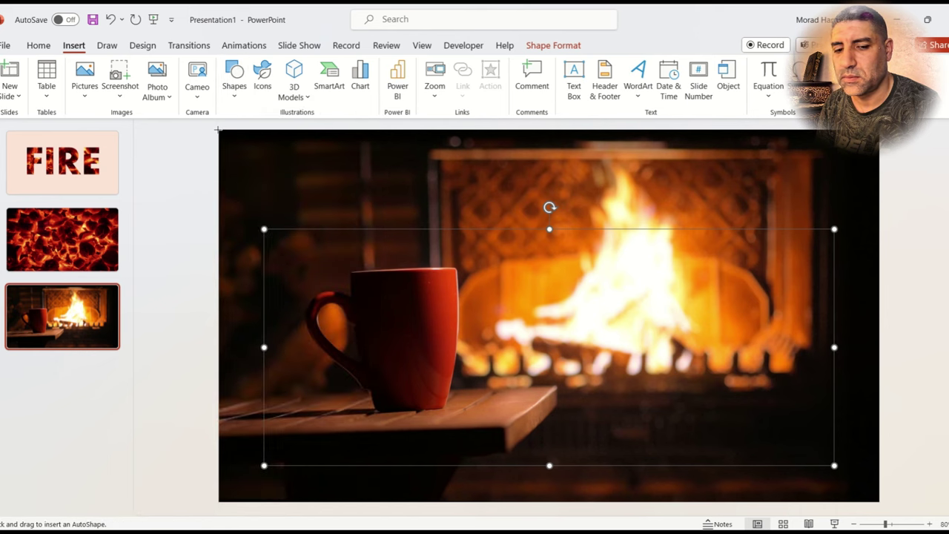
{"action": "left_click_drag", "start_coordinate": [218, 129], "coordinate": [880, 501]}
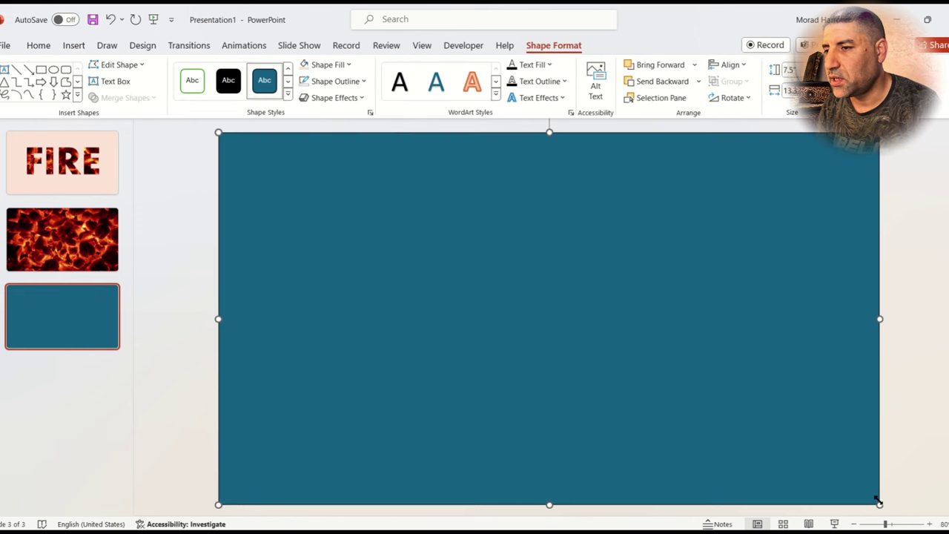
- Remove the rectangle's outline and give it a light peach fill
{"action": "left_click", "coordinate": [355, 85]}
{"action": "left_click", "coordinate": [336, 222]}
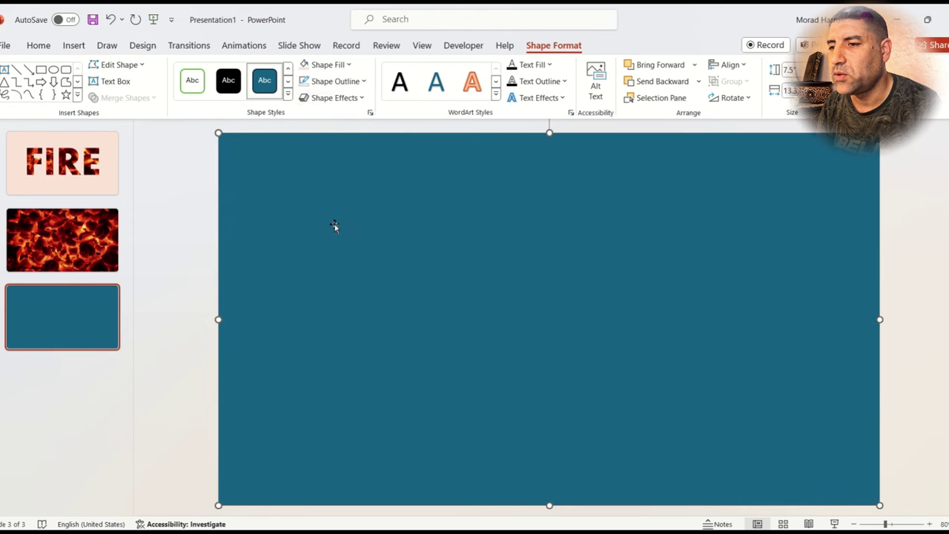
{"action": "left_click", "coordinate": [347, 65]}
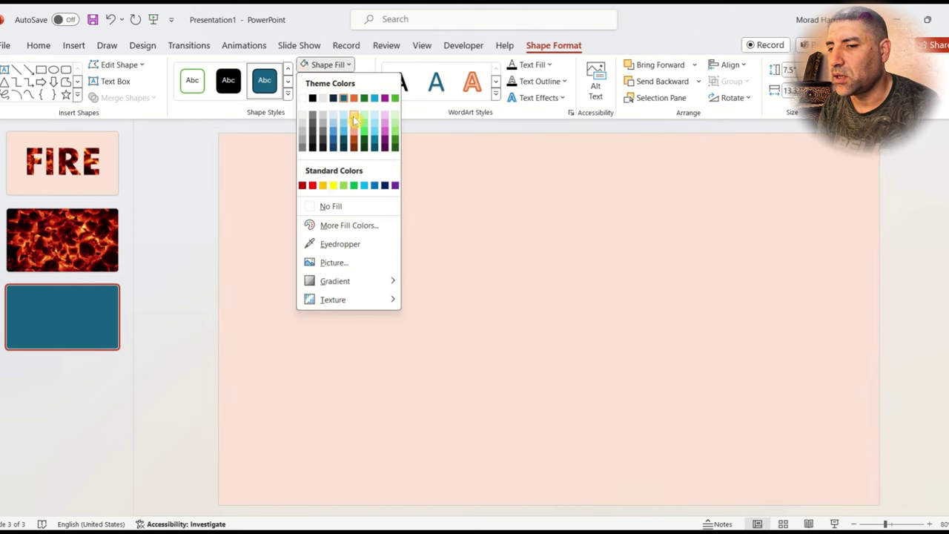
{"action": "left_click", "coordinate": [353, 116]}
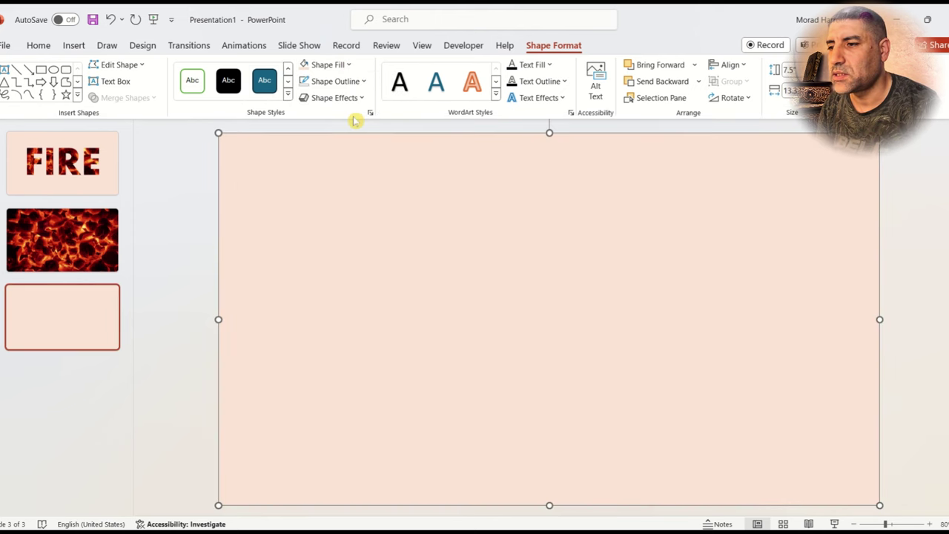
- Add a wide text box across the slide's top containing the word HEARTH
{"action": "left_click", "coordinate": [74, 45]}
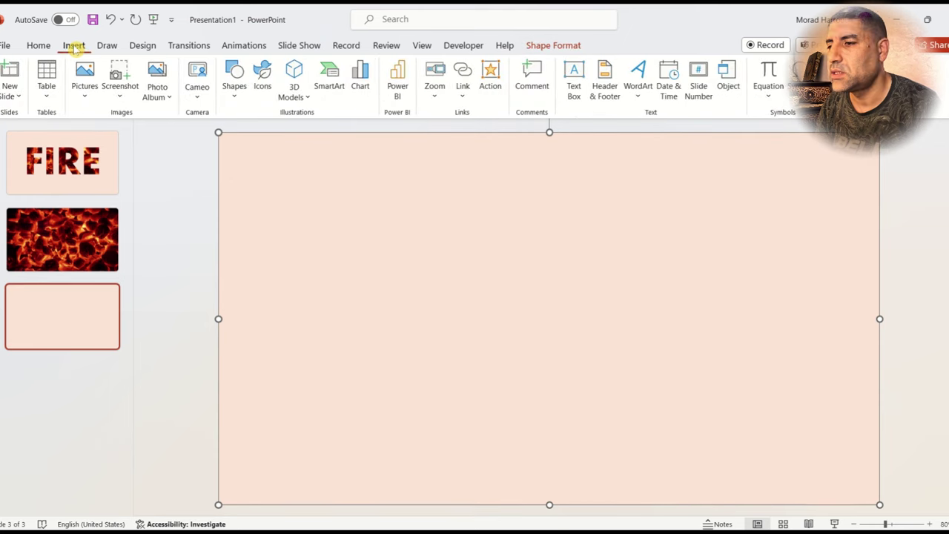
{"action": "left_click", "coordinate": [573, 79]}
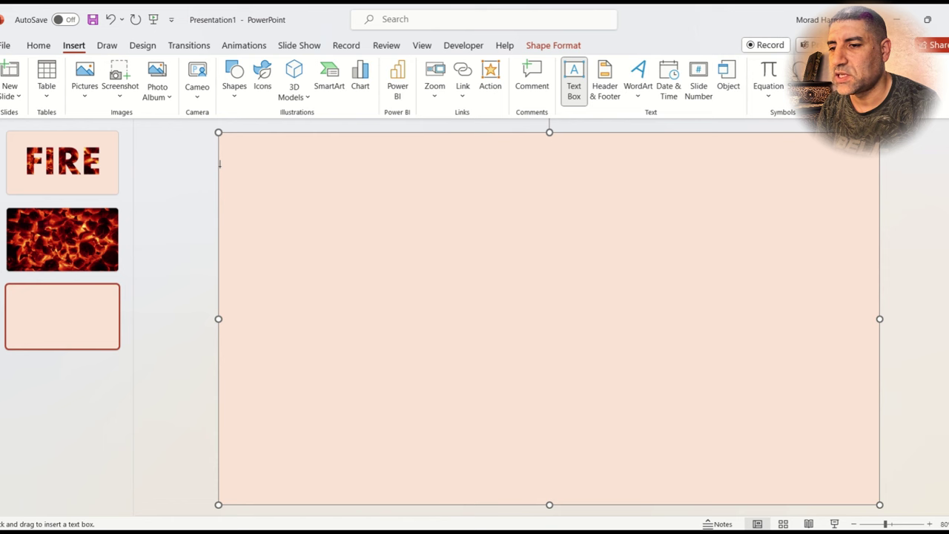
{"action": "left_click_drag", "start_coordinate": [219, 169], "coordinate": [880, 322]}
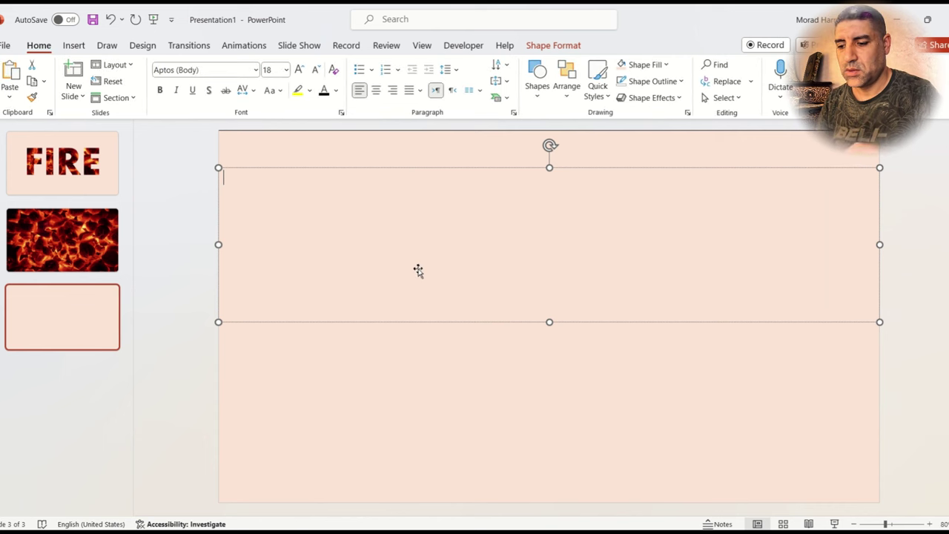
{"action": "type", "text": "H"}
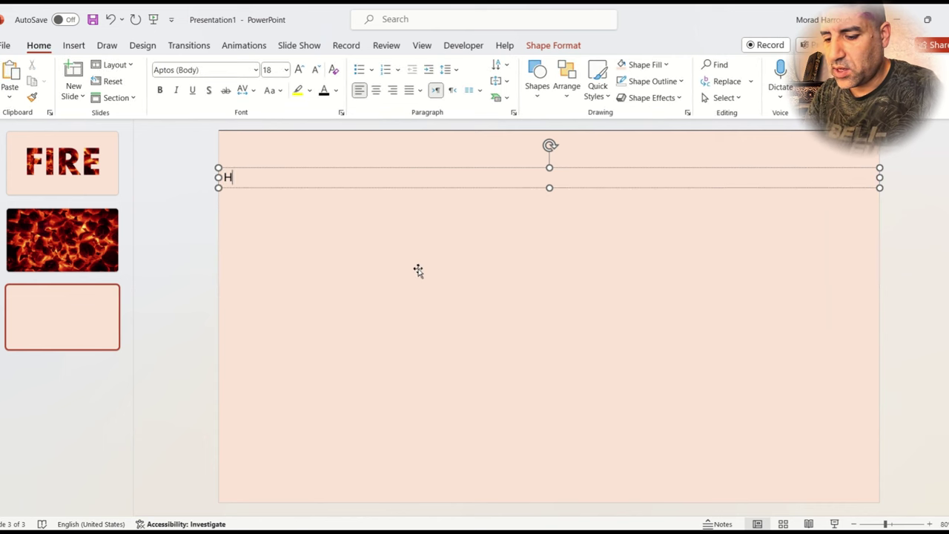
{"action": "type", "text": "EAR"}
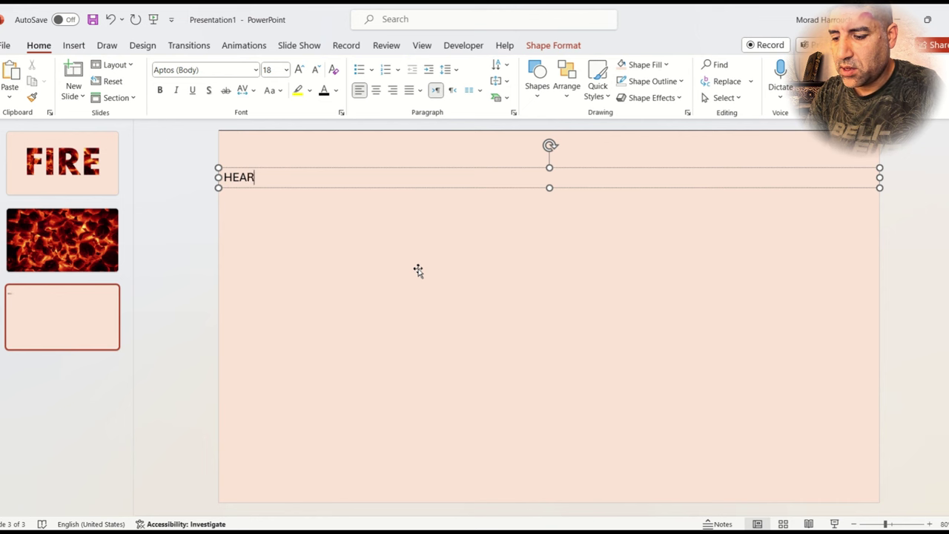
{"action": "type", "text": "TH"}
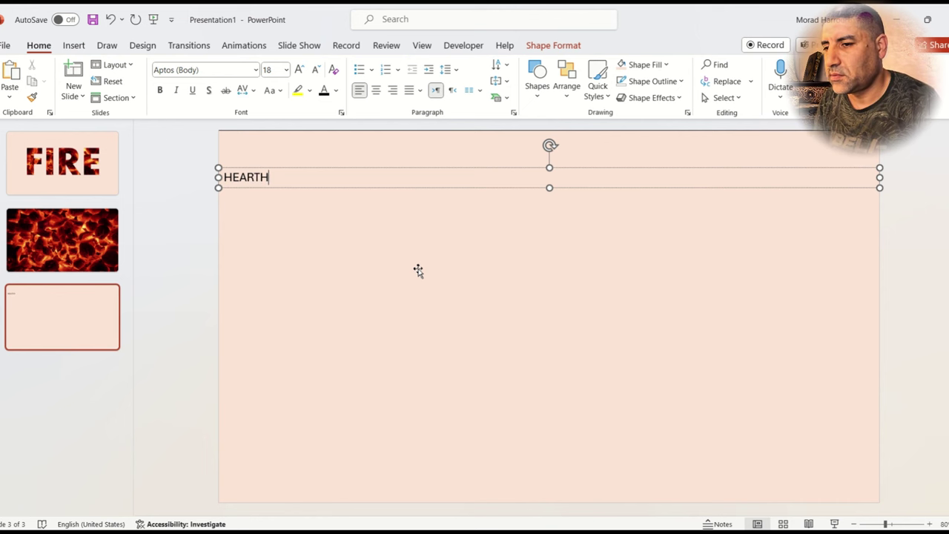
- Format HEARTH in Aharoni at 239 pt and move it to the slide's middle
{"action": "left_click", "coordinate": [378, 187]}
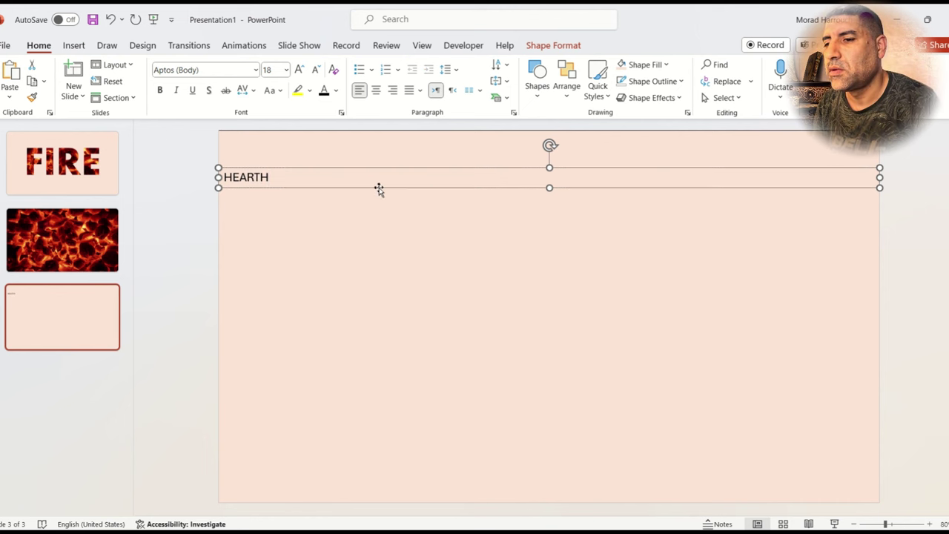
{"action": "left_click", "coordinate": [256, 70]}
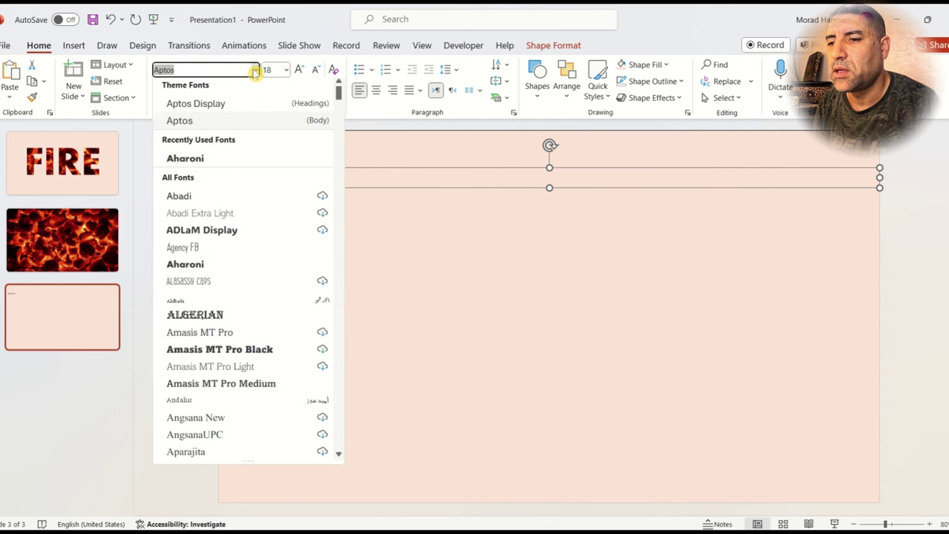
{"action": "left_click", "coordinate": [190, 165]}
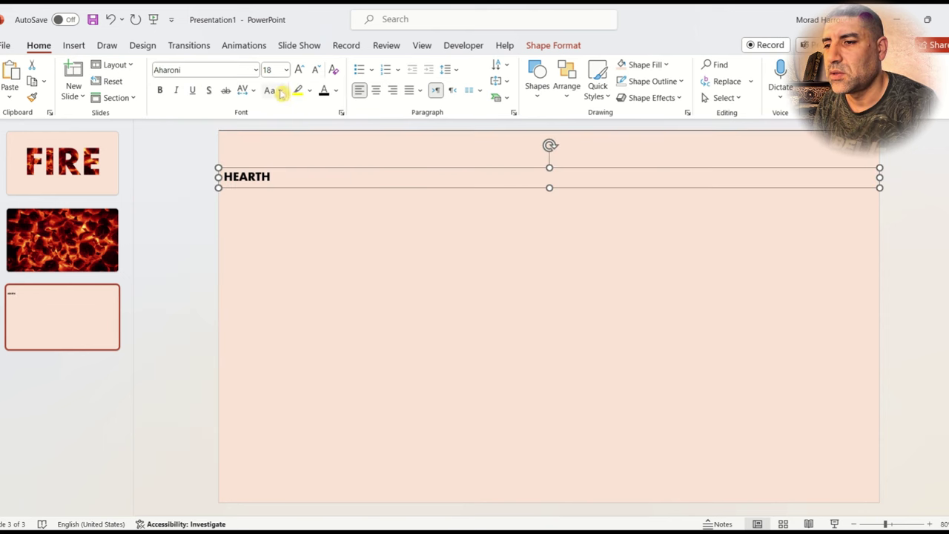
{"action": "left_click", "coordinate": [299, 70]}
{"action": "left_click", "coordinate": [300, 70]}
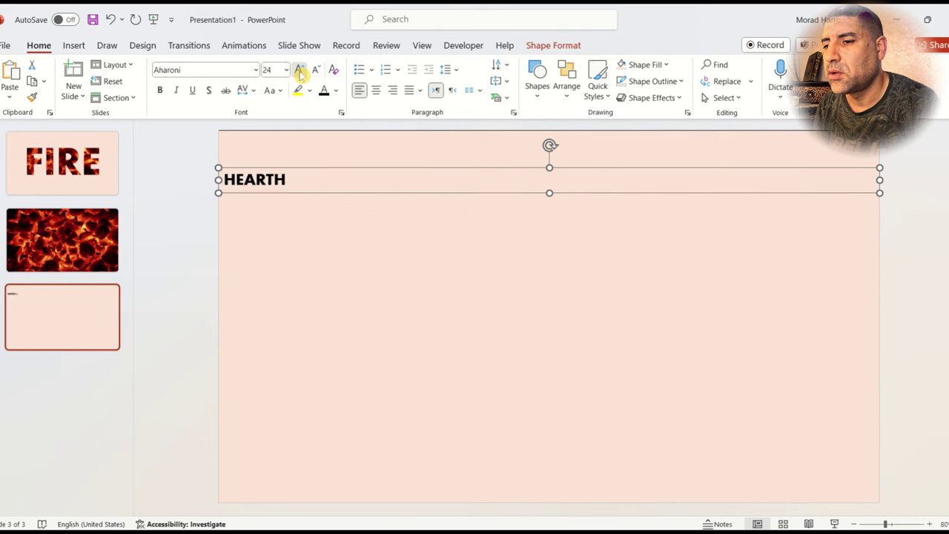
{"action": "left_click", "coordinate": [300, 70]}
{"action": "left_click", "coordinate": [300, 70]}
{"action": "left_click", "coordinate": [300, 70]}
{"action": "left_click", "coordinate": [300, 70]}
{"action": "left_click", "coordinate": [299, 70]}
{"action": "left_click", "coordinate": [299, 70]}
{"action": "left_click", "coordinate": [300, 70]}
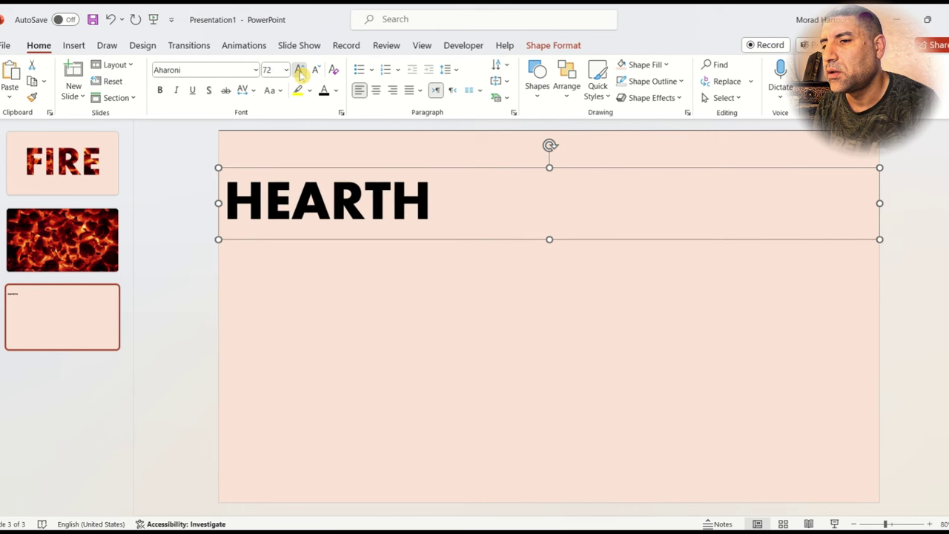
{"action": "left_click", "coordinate": [299, 70]}
{"action": "left_click", "coordinate": [300, 69]}
{"action": "left_click", "coordinate": [300, 70]}
{"action": "left_click", "coordinate": [300, 70]}
{"action": "left_click", "coordinate": [299, 70]}
{"action": "left_click", "coordinate": [300, 70]}
{"action": "left_click", "coordinate": [299, 70]}
{"action": "left_click", "coordinate": [299, 70]}
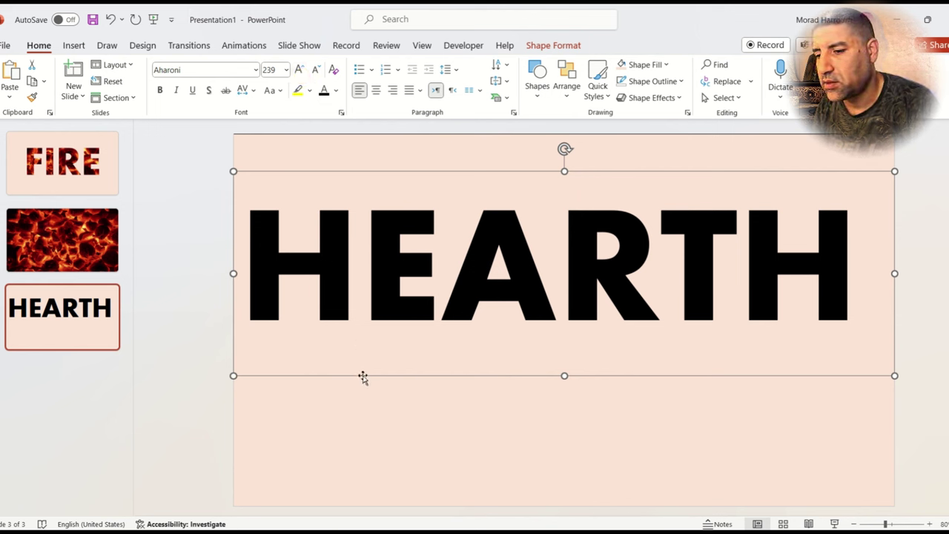
{"action": "mouse_move", "coordinate": [363, 377]}
{"action": "left_mouse_down"}
{"action": "mouse_move", "coordinate": [361, 433]}
{"action": "mouse_move", "coordinate": [365, 423]}
{"action": "left_mouse_up"}
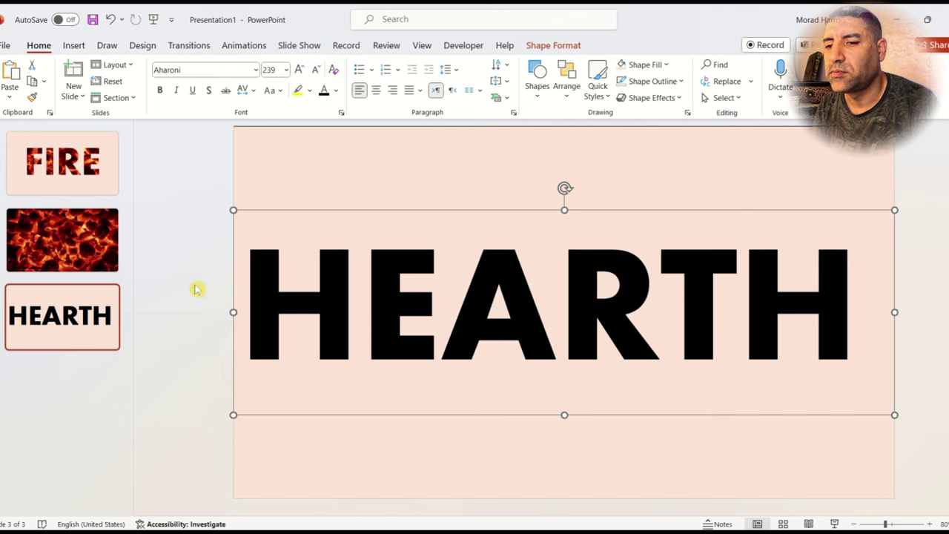
- Centre-align the HEARTH text within its text box
{"action": "left_click", "coordinate": [906, 462]}
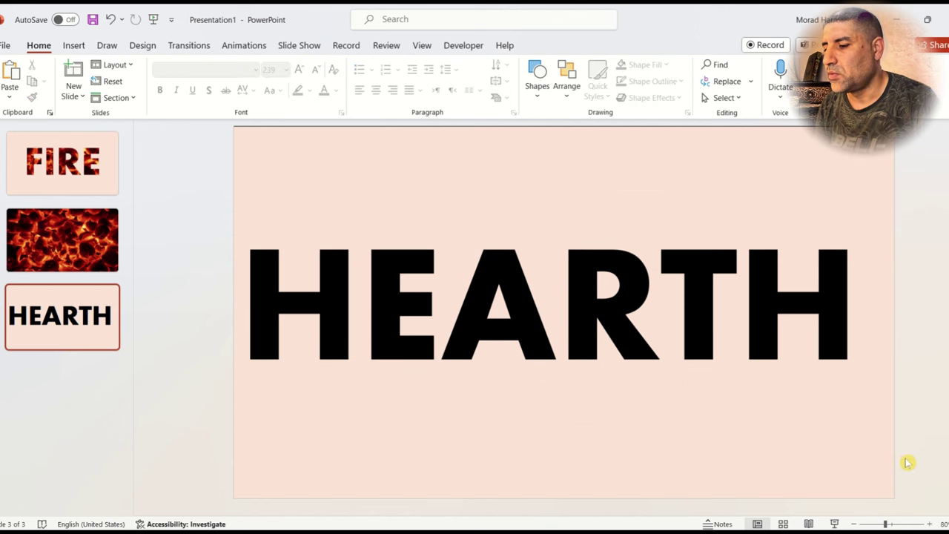
{"action": "left_click", "coordinate": [782, 493]}
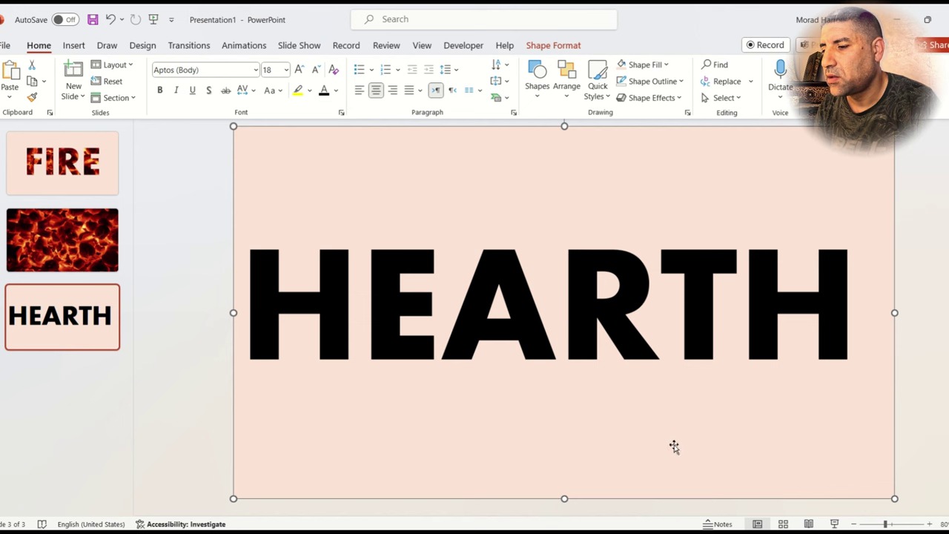
{"action": "left_click", "coordinate": [591, 339]}
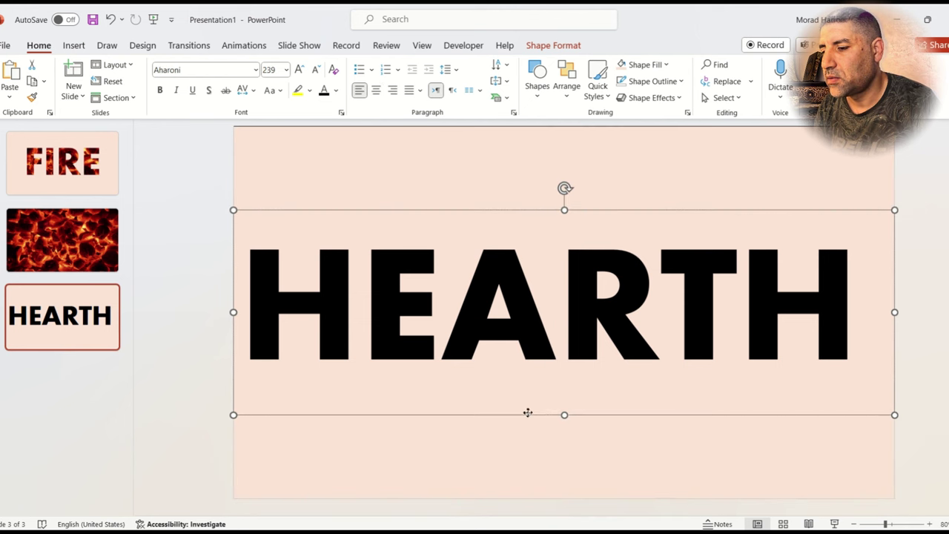
{"action": "left_click", "coordinate": [376, 89]}
- Merge the slide-sized shape with HEARTH using Subtract so the fire video shows through the letters
{"action": "left_click", "coordinate": [417, 449]}
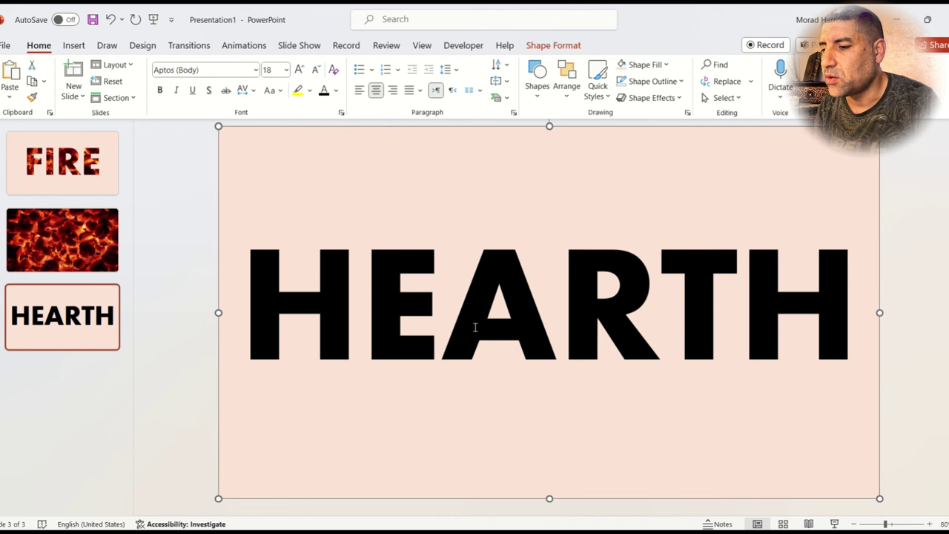
{"action": "left_click", "coordinate": [475, 327], "text": "shift"}
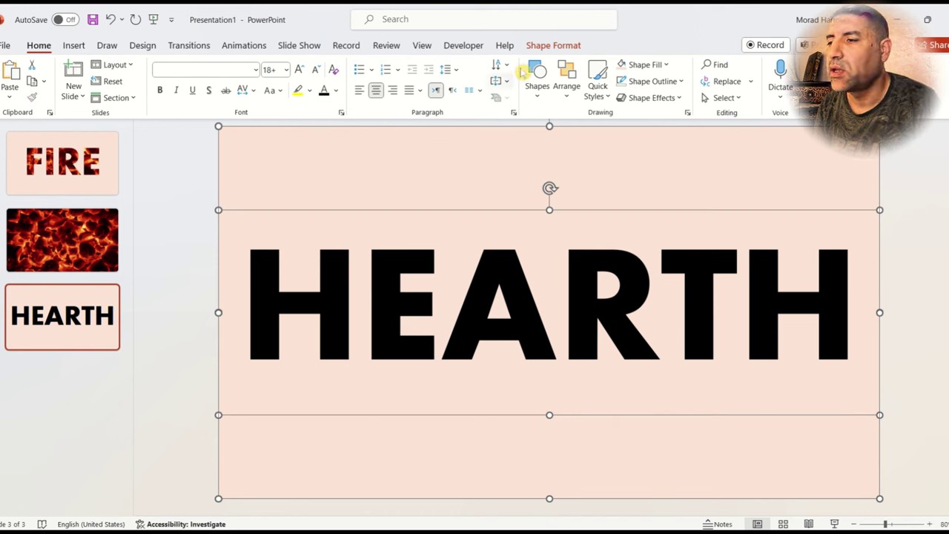
{"action": "left_click", "coordinate": [554, 46]}
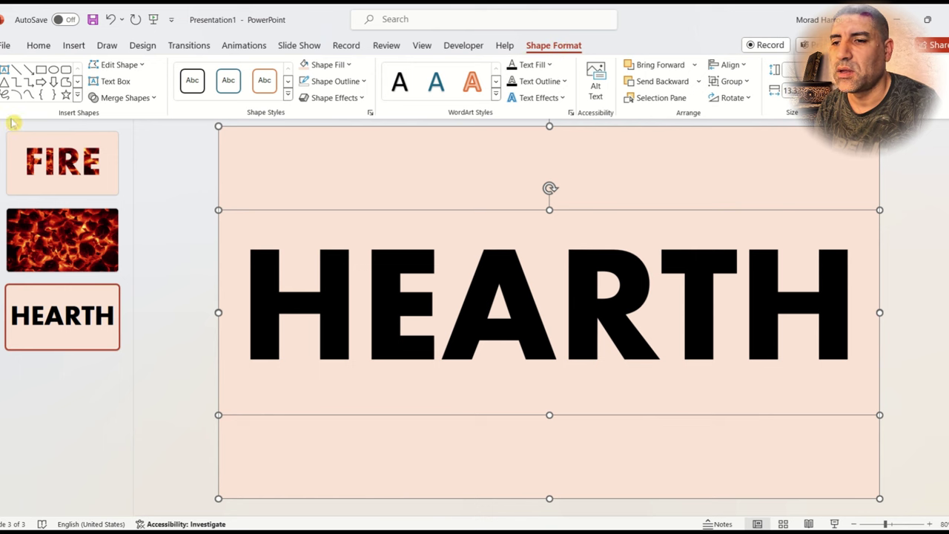
{"action": "left_click", "coordinate": [152, 103]}
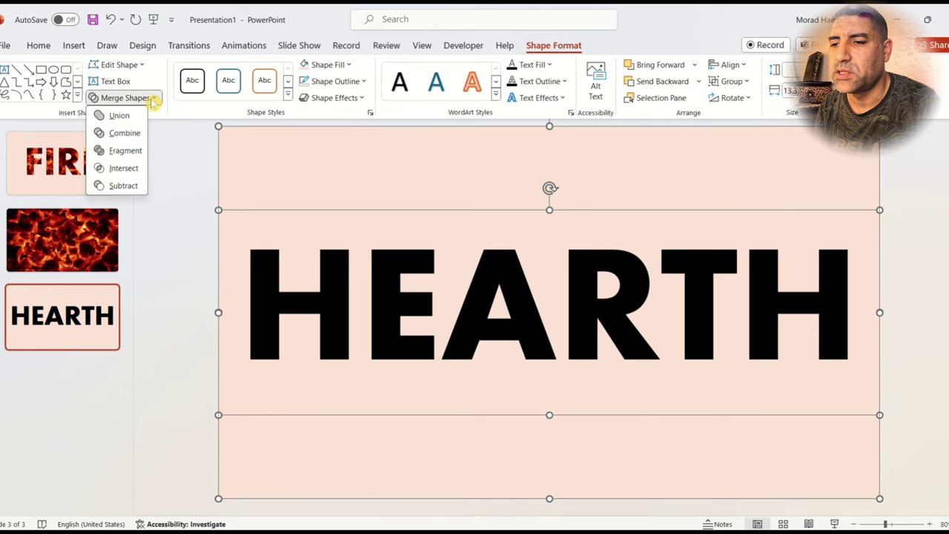
{"action": "left_click", "coordinate": [123, 186]}
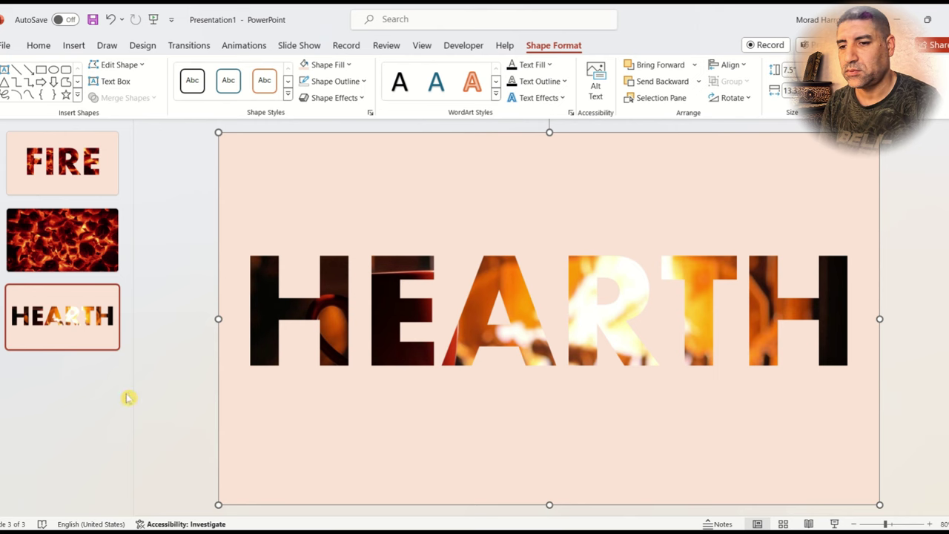
{"action": "left_click", "coordinate": [59, 371]}
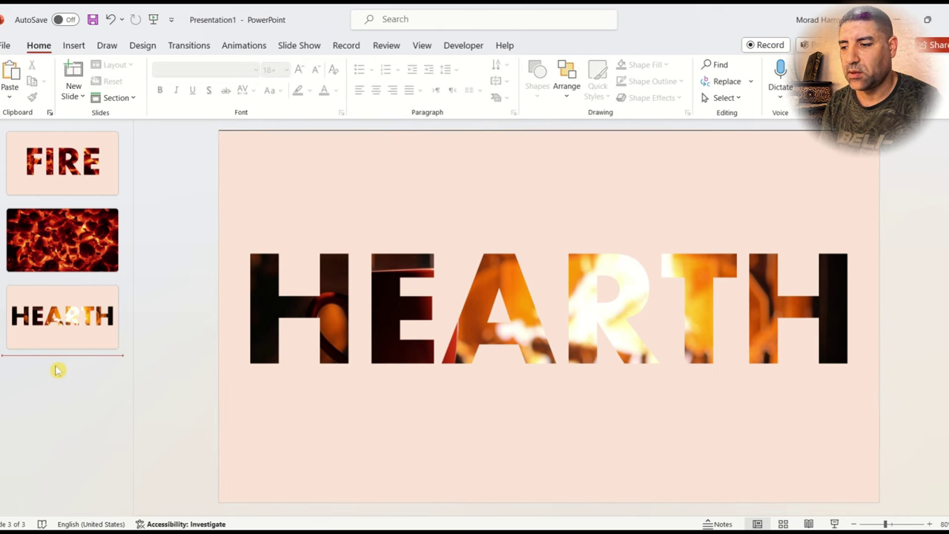
- Duplicate the HEARTH slide as slide 4 and zoom the view out
{"action": "right_click", "coordinate": [51, 319]}
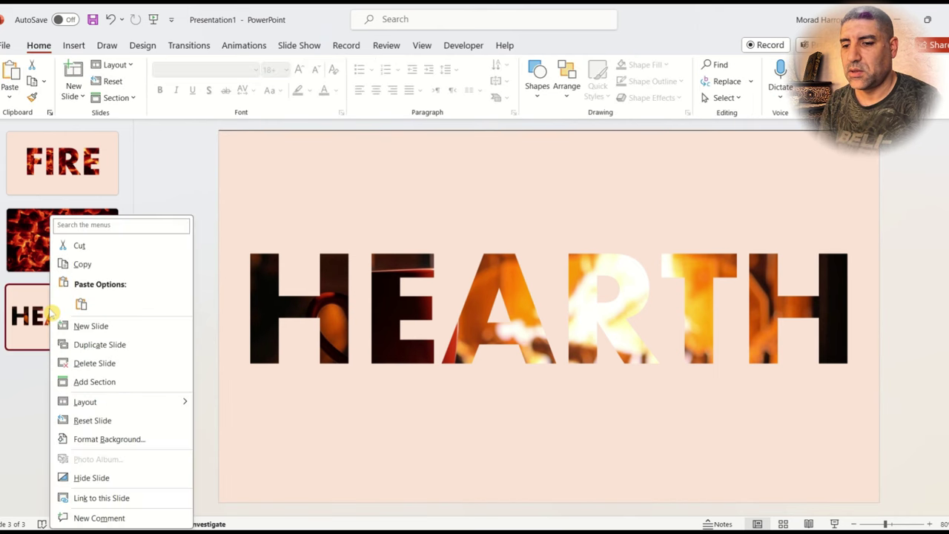
{"action": "left_click", "coordinate": [99, 345]}
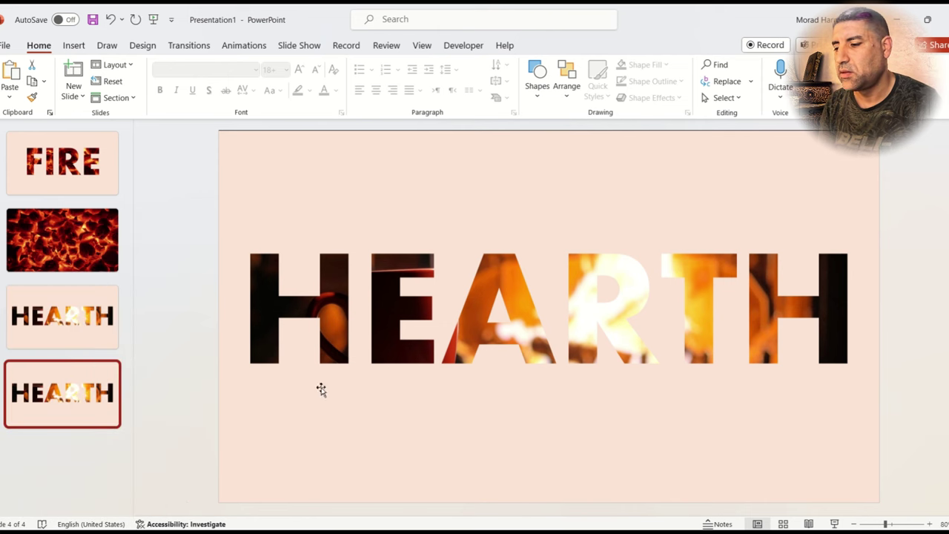
{"action": "left_click", "coordinate": [855, 525]}
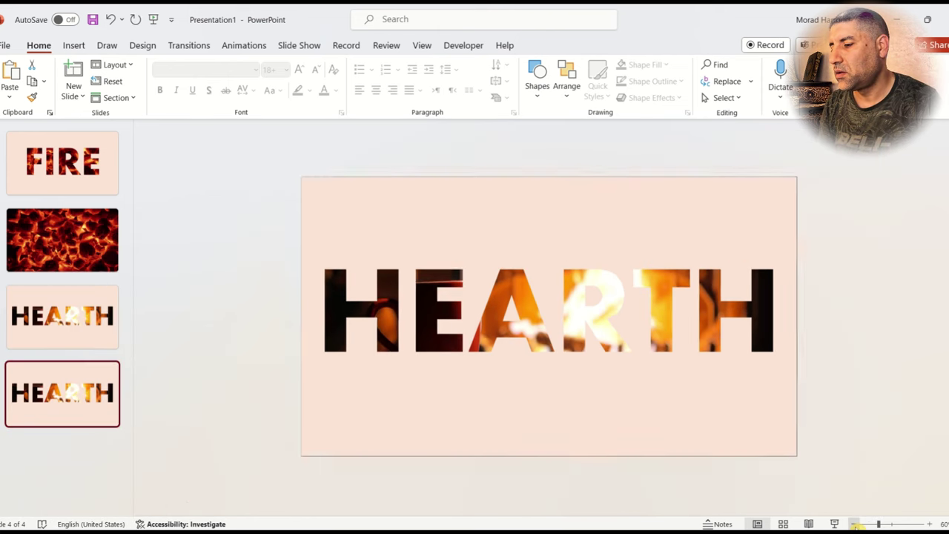
{"action": "left_click", "coordinate": [856, 524]}
{"action": "left_click", "coordinate": [856, 525]}
{"action": "left_click", "coordinate": [857, 524]}
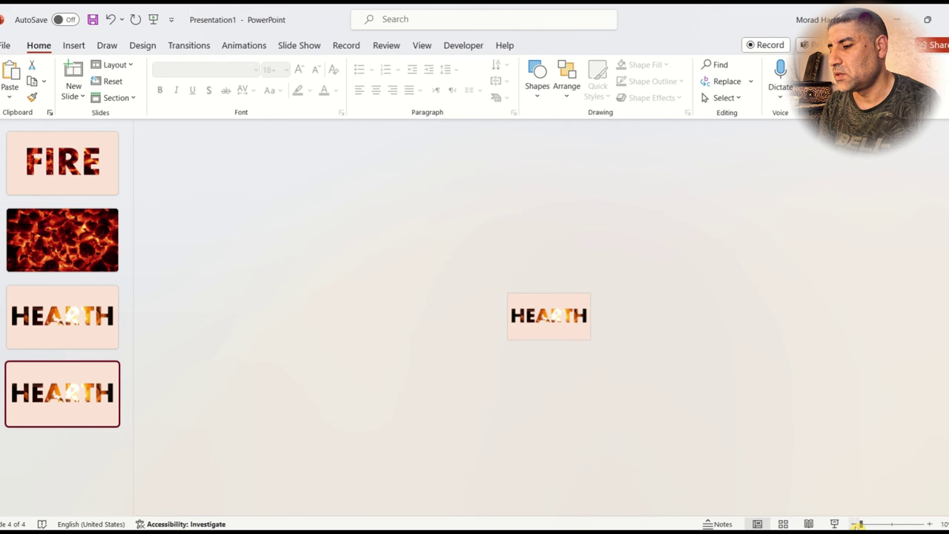
- Scale the HEARTH lettering far beyond the slide so the fireplace footage fills it
{"action": "left_click", "coordinate": [536, 318]}
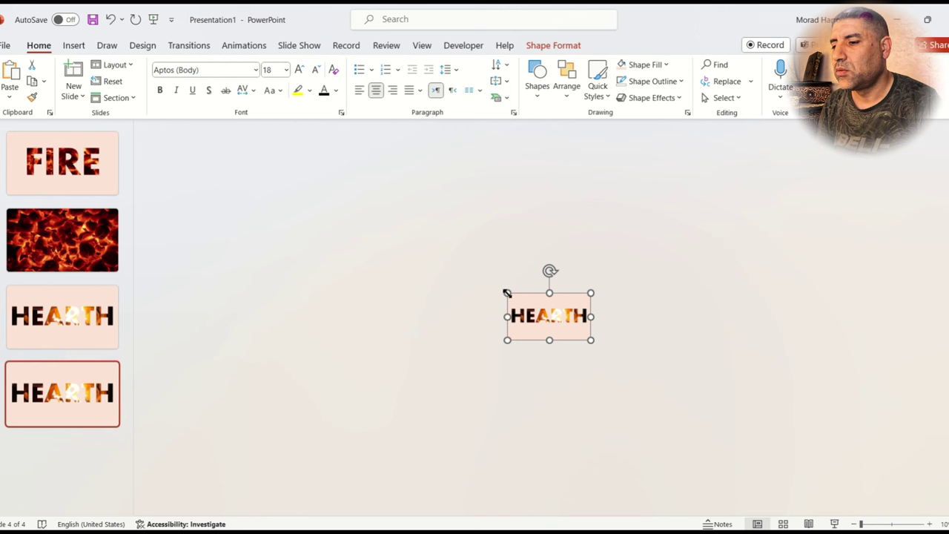
{"action": "left_click_drag", "start_coordinate": [507, 293], "coordinate": [340, 209]}
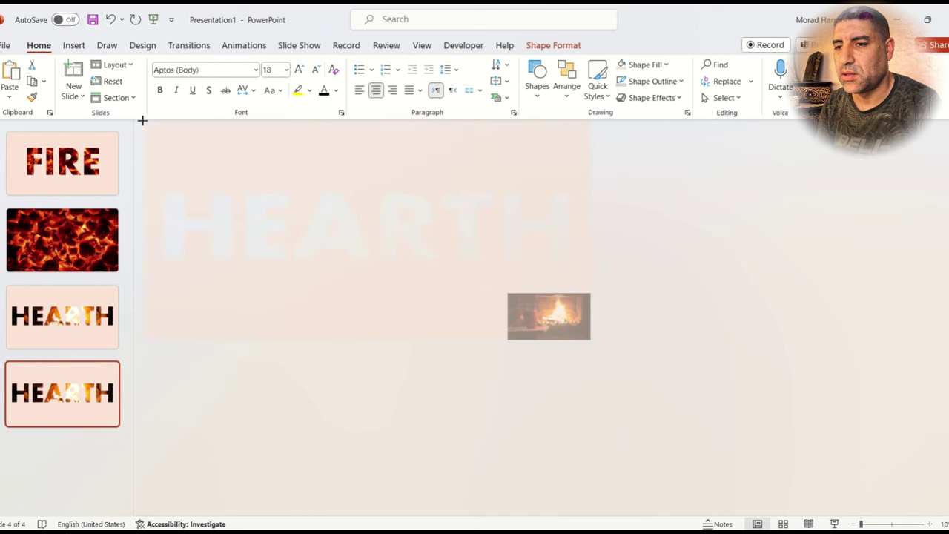
{"action": "left_click_drag", "start_coordinate": [132, 118], "coordinate": [134, 122]}
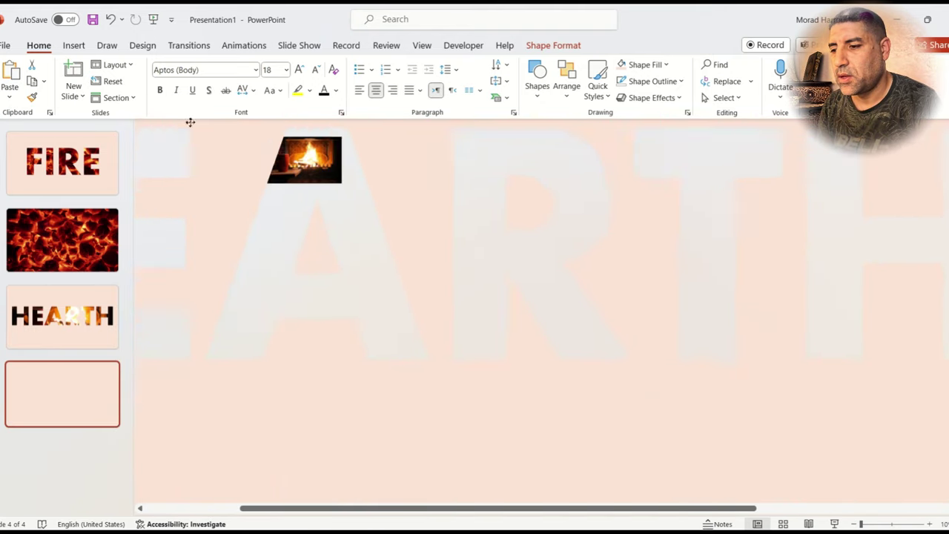
{"action": "left_click_drag", "start_coordinate": [243, 242], "coordinate": [429, 336]}
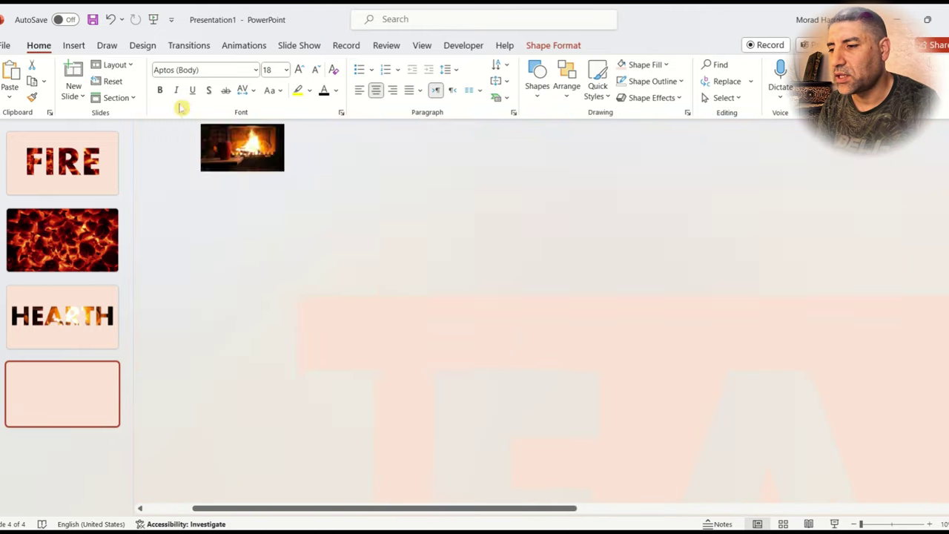
{"action": "left_click", "coordinate": [504, 293]}
{"action": "left_click", "coordinate": [401, 348]}
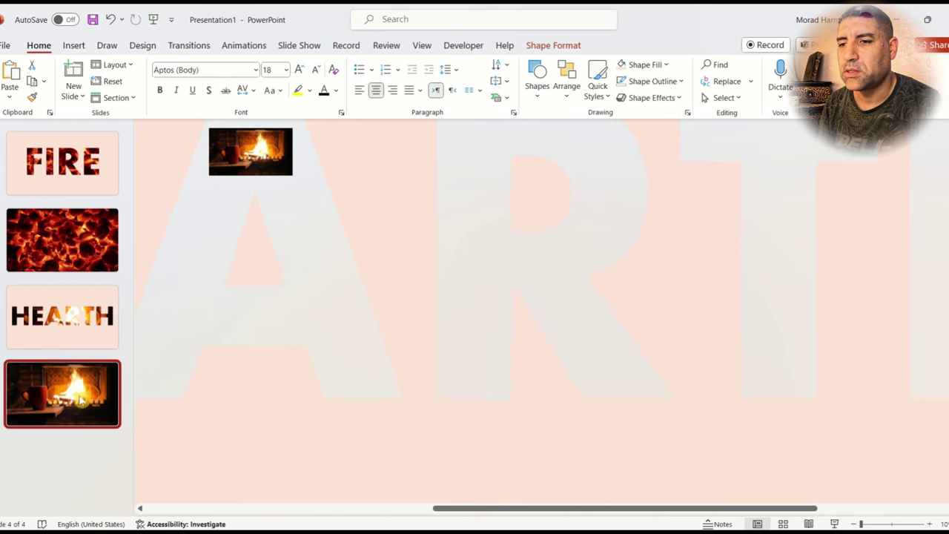
- Apply the Morph transition to slide 4
{"action": "key", "text": "Escape"}
{"action": "left_click", "coordinate": [189, 45]}
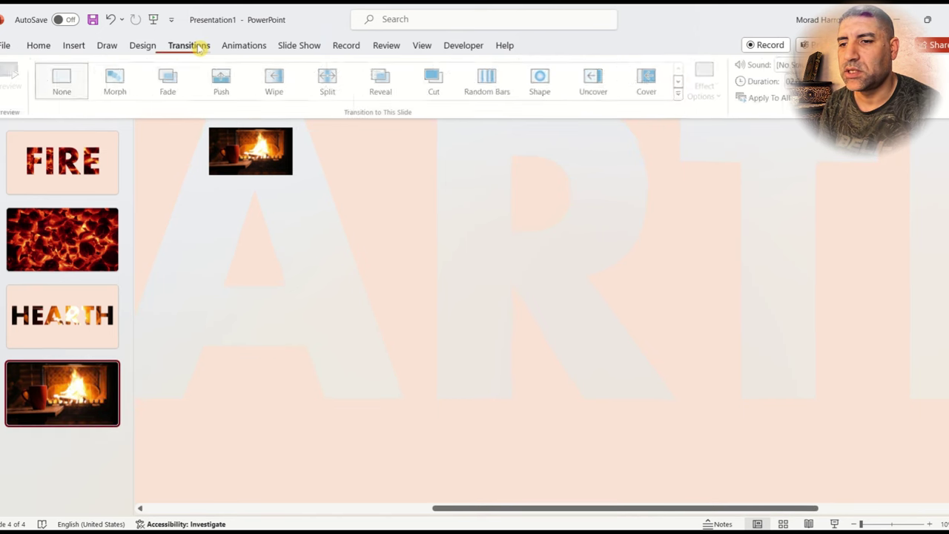
{"action": "left_click", "coordinate": [117, 83]}
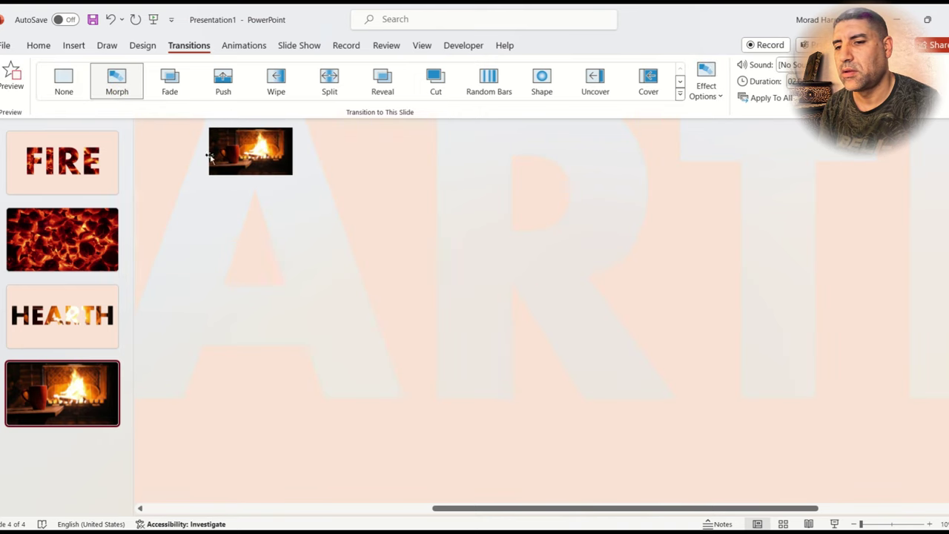
- Return to the FIRE slide and reset the zoom to fit the slide
{"action": "left_click", "coordinate": [78, 178]}
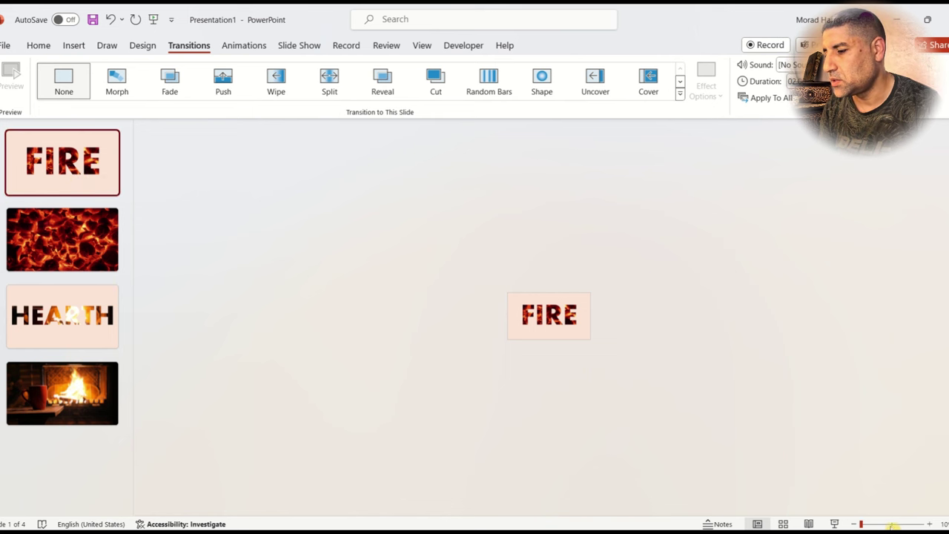
{"action": "left_click", "coordinate": [893, 524]}
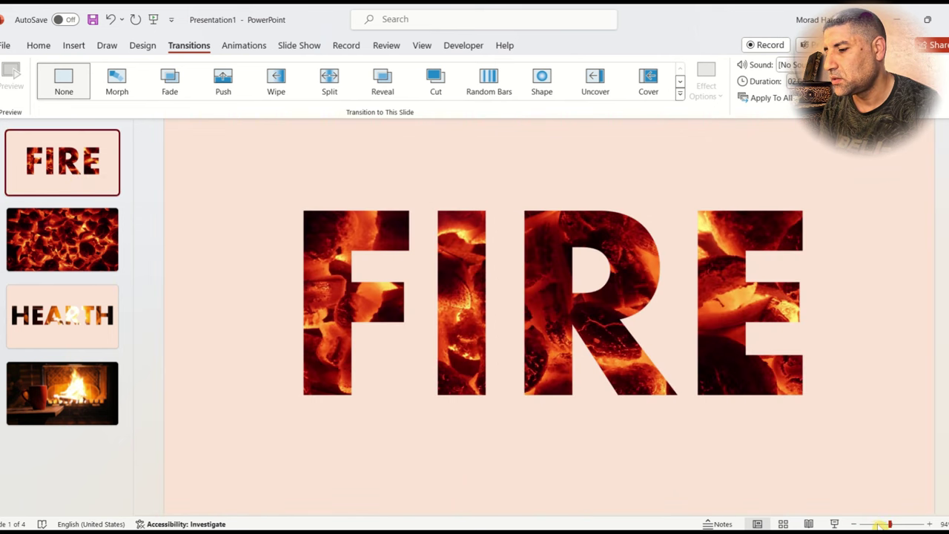
{"action": "left_click", "coordinate": [855, 524]}
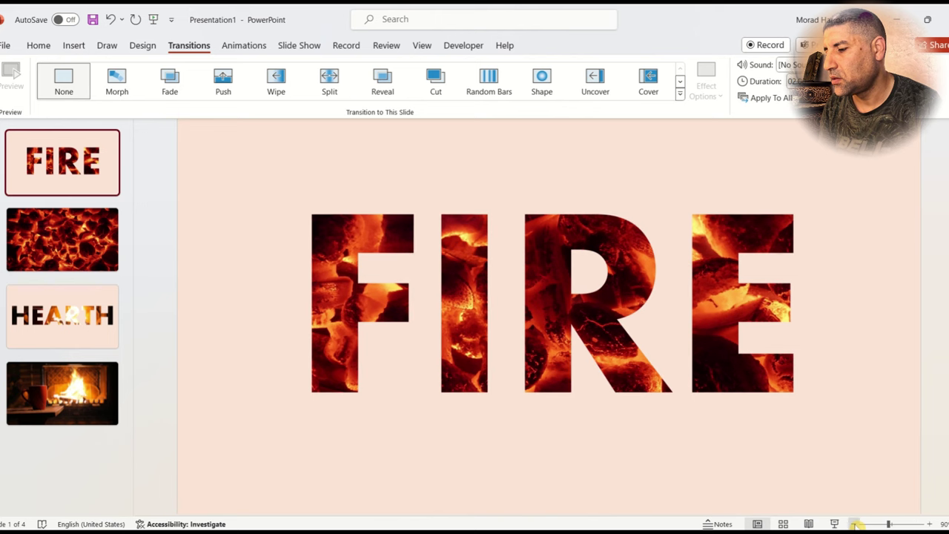
{"action": "left_click", "coordinate": [855, 524]}
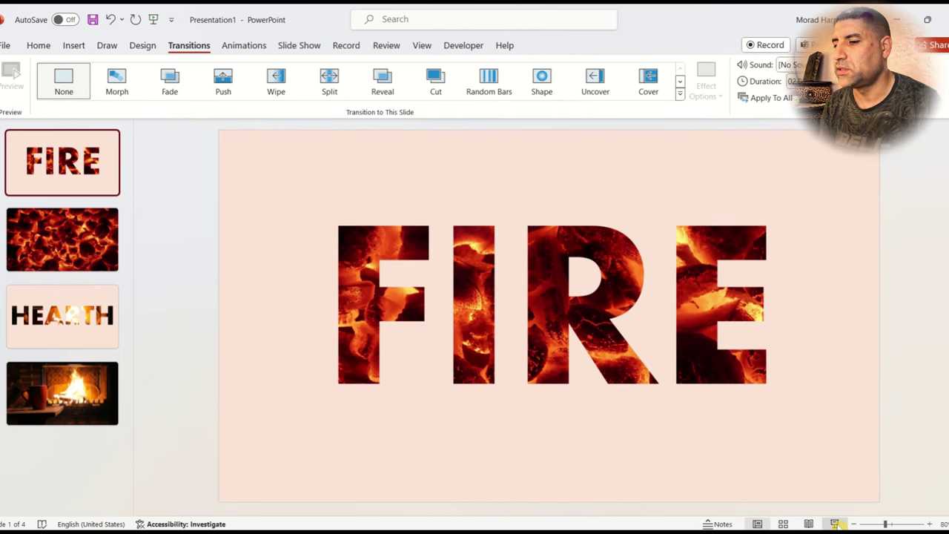
- Run the slideshow from FIRE, advancing through the embers slide to HEARTH
{"action": "left_click", "coordinate": [834, 524]}
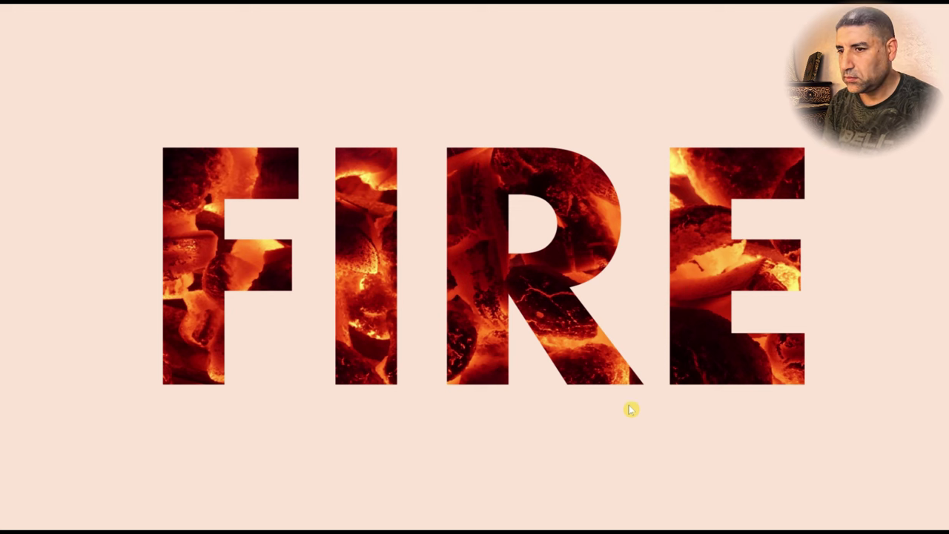
{"action": "left_click", "coordinate": [681, 435]}
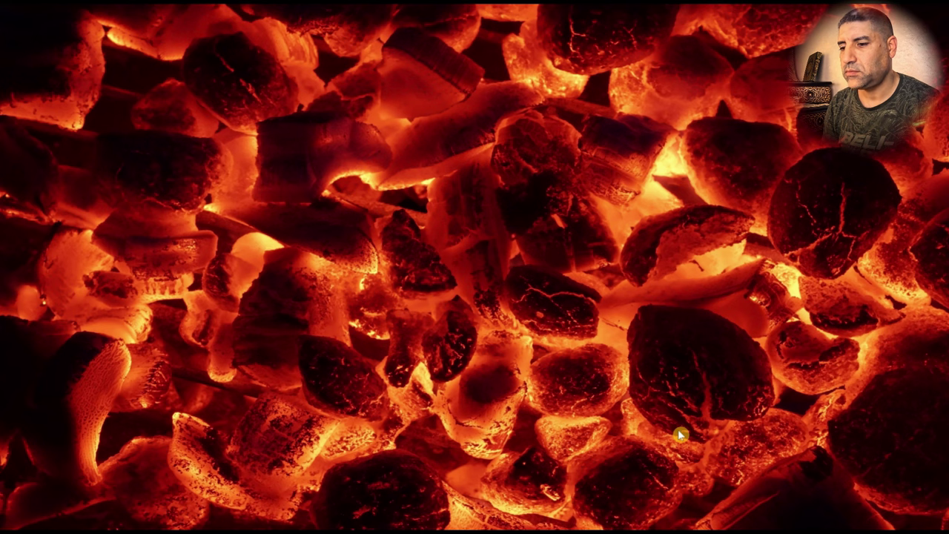
{"action": "left_click", "coordinate": [649, 363]}
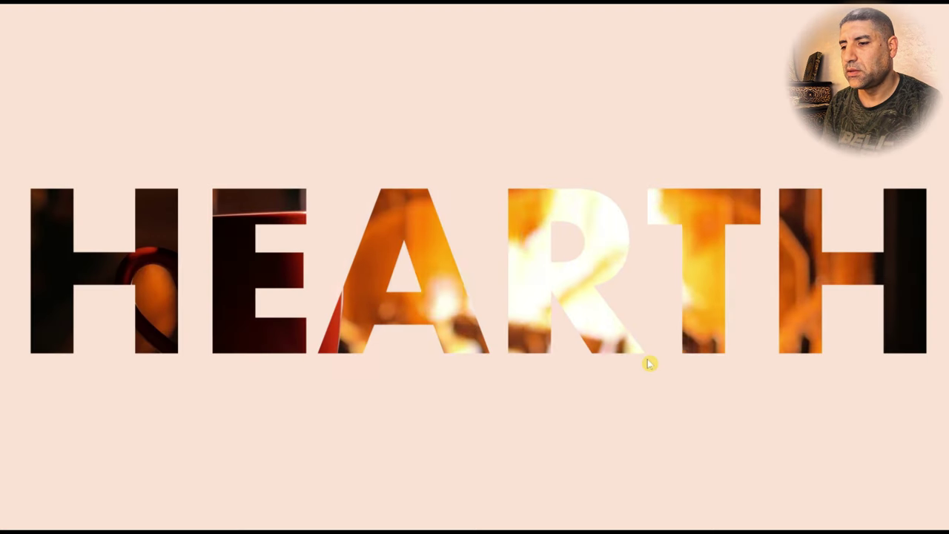